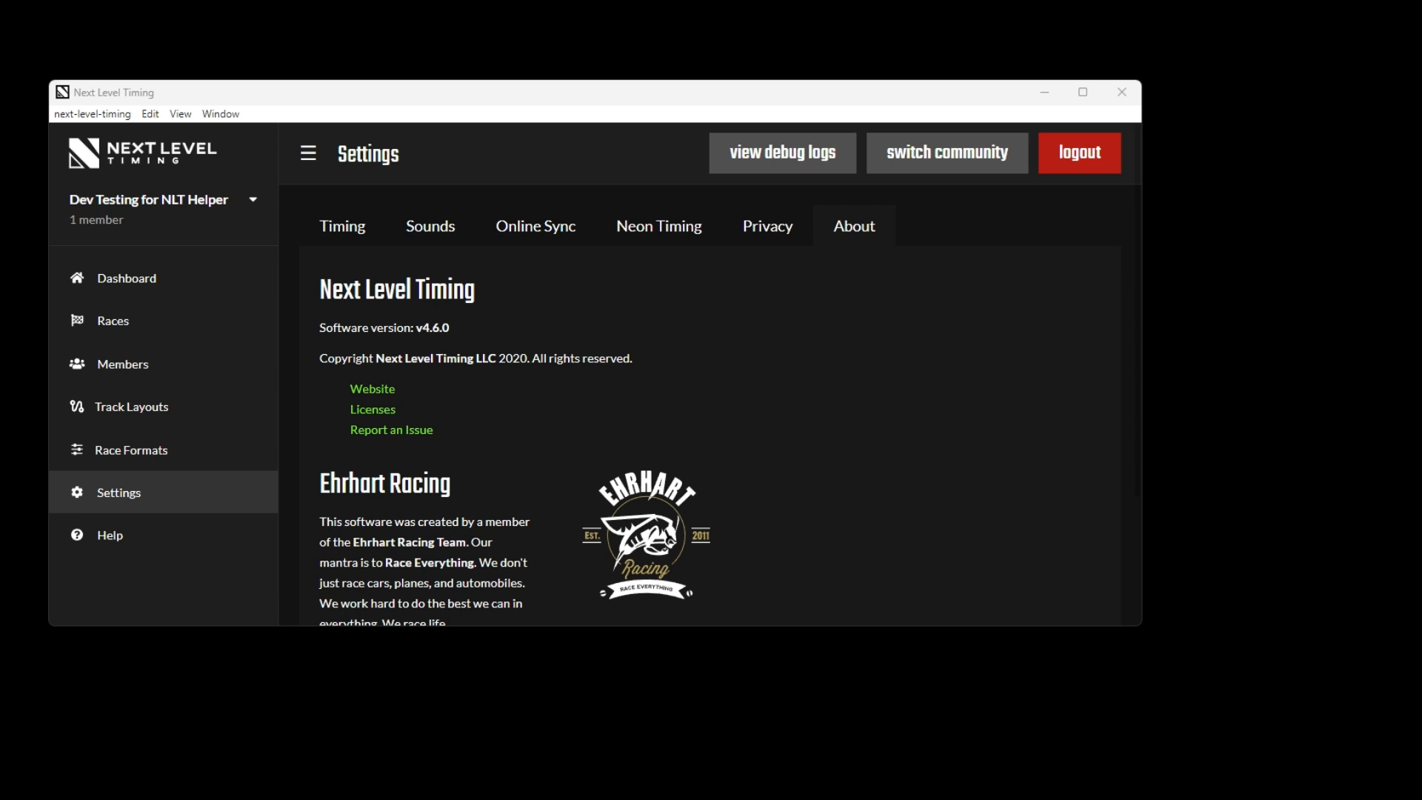
# Check the NLT-Helper 1.0.1 release page on GitHub and the installed Next Level Timing software version
pyautogui.moveTo(1421, 8); pyautogui.dragTo(1006, 41)
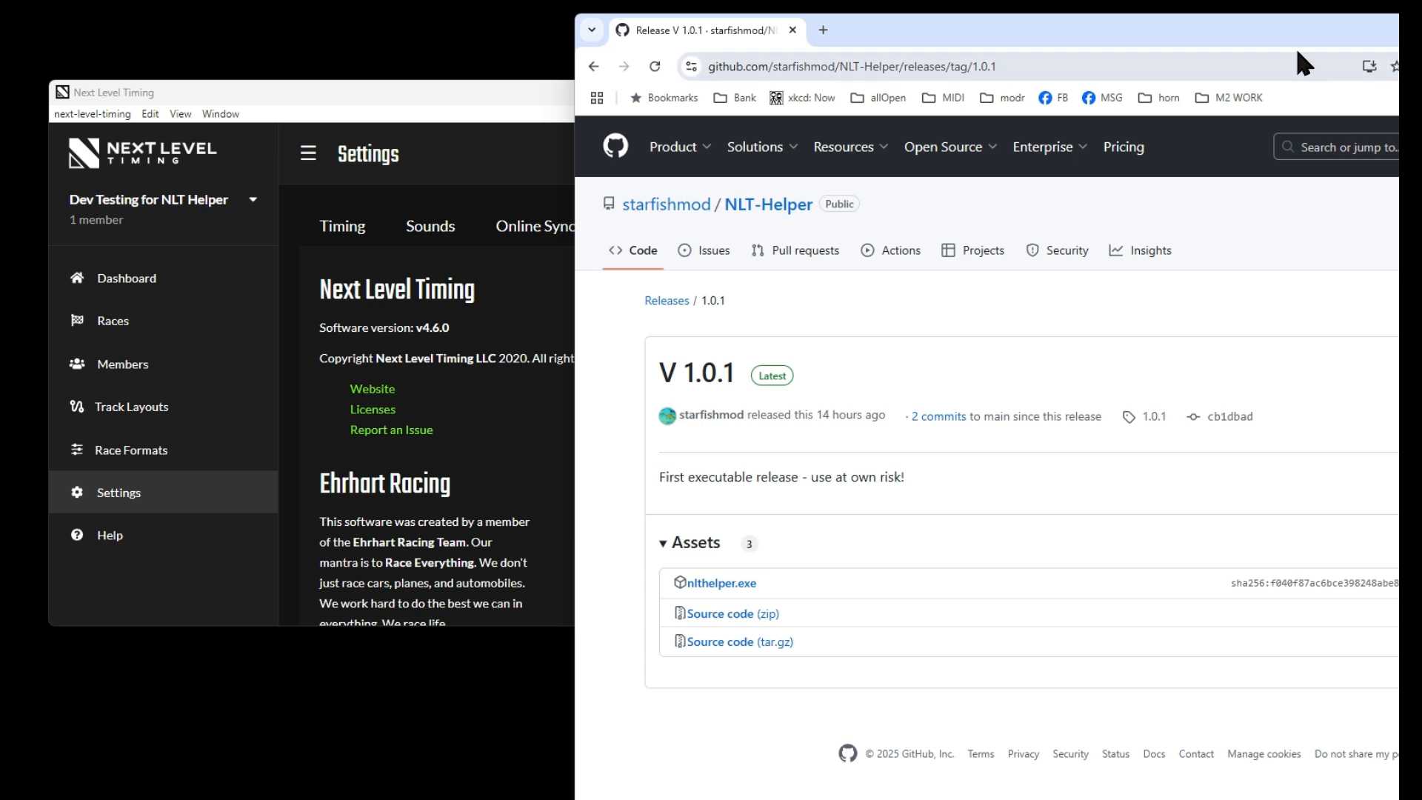
pyautogui.moveTo(999, 31); pyautogui.dragTo(1421, 44)
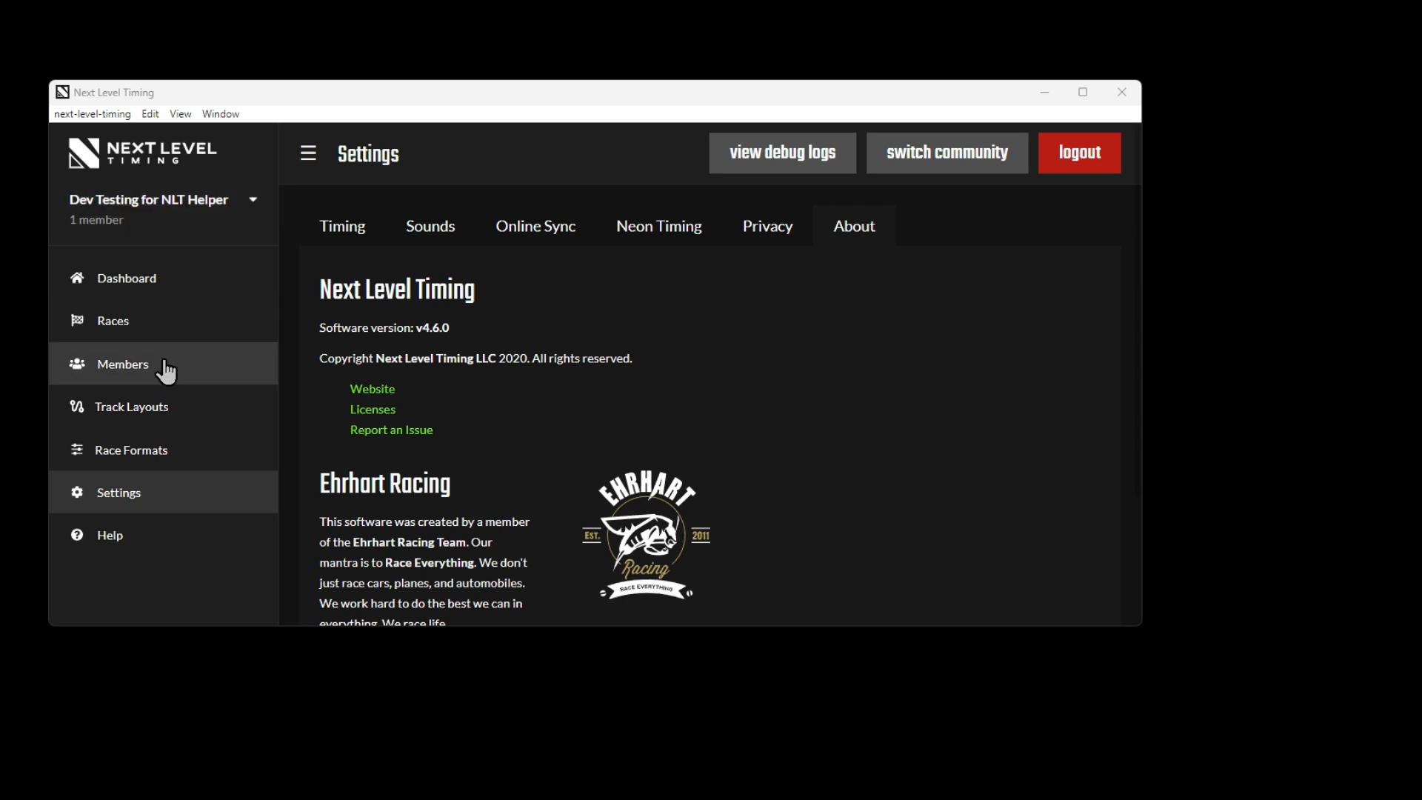
pyautogui.moveTo(417, 331); pyautogui.dragTo(459, 340)
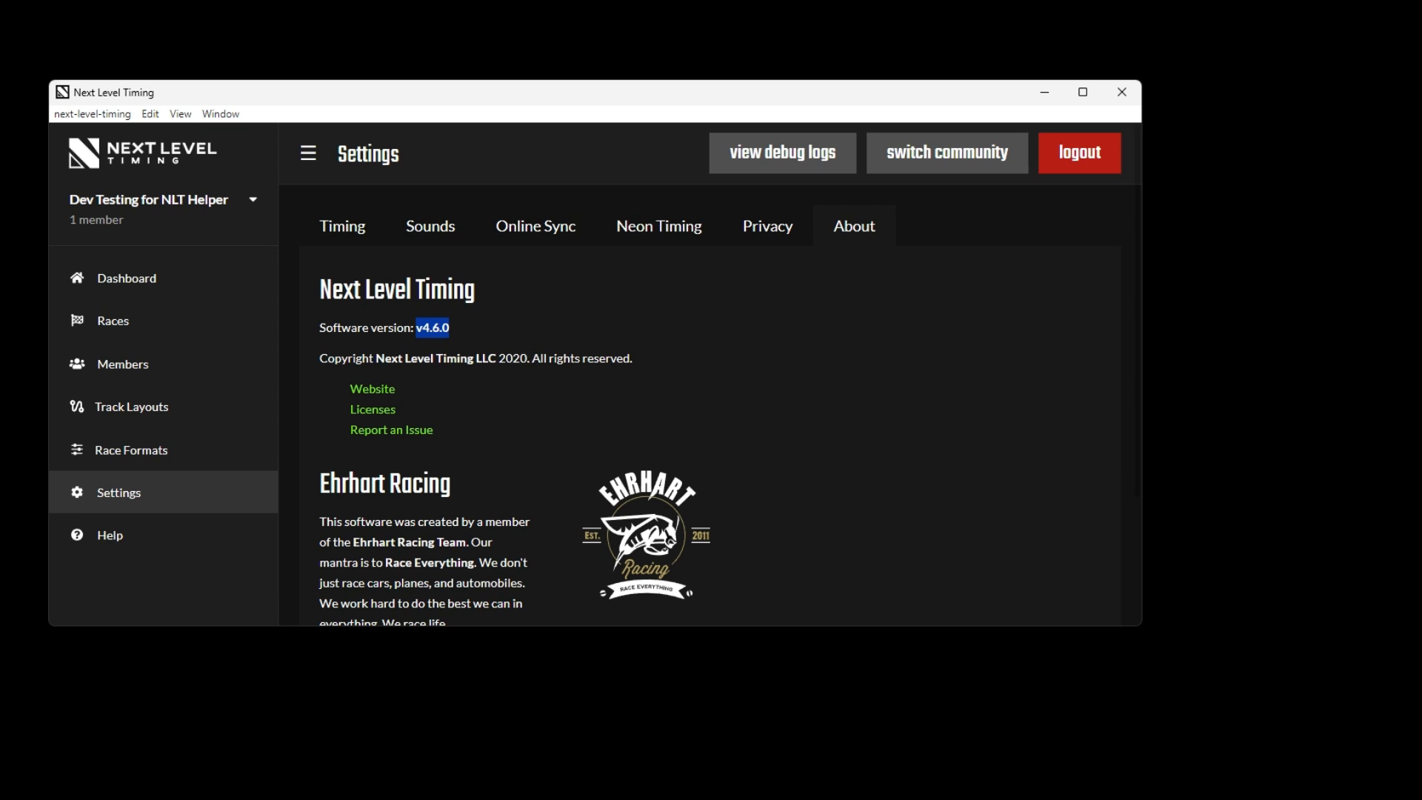
# Run nlthelper from the NLT downloads folder, allow it past the SmartScreen block, and place its console beside the timing window
pyautogui.moveTo(1421, 223); pyautogui.dragTo(1031, 246)
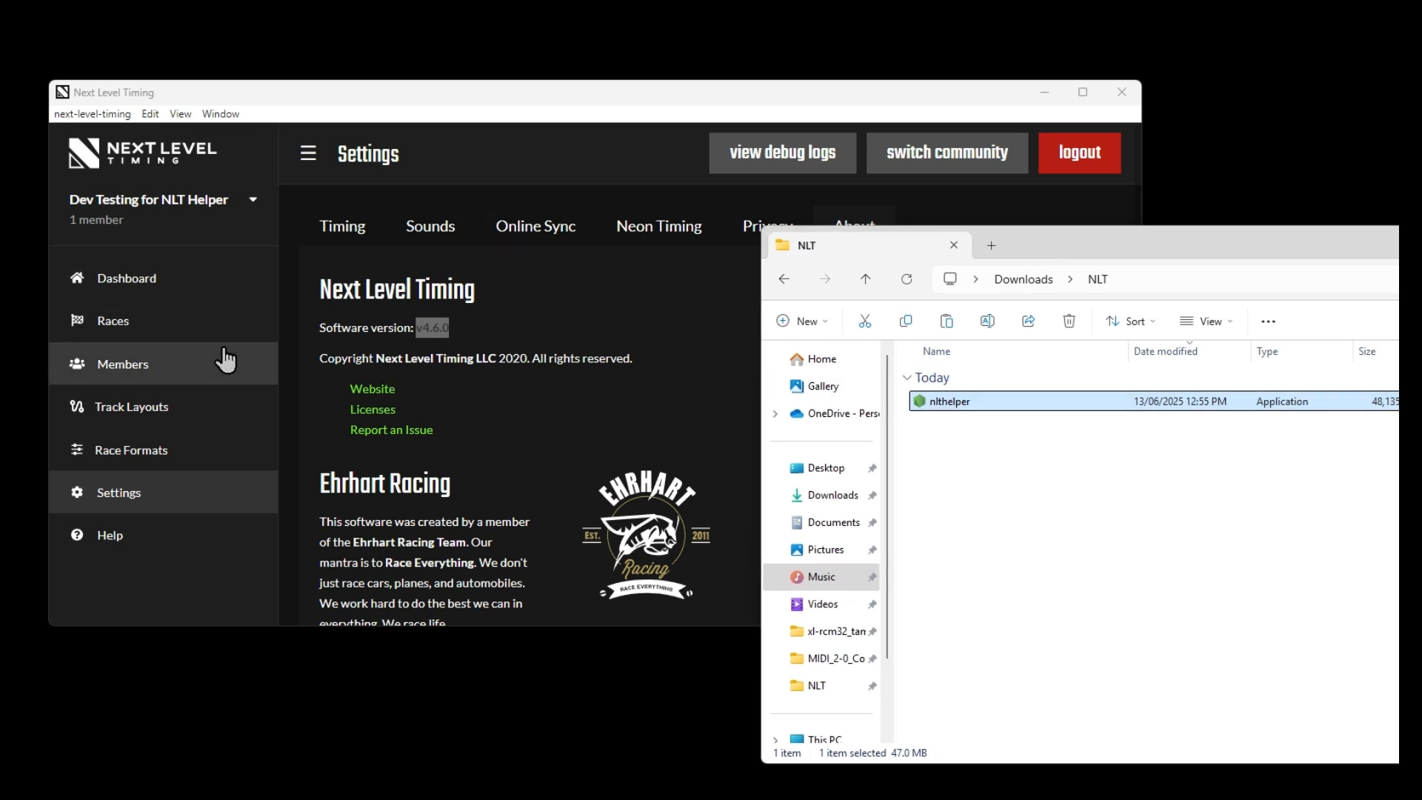
pyautogui.doubleClick(961, 402)
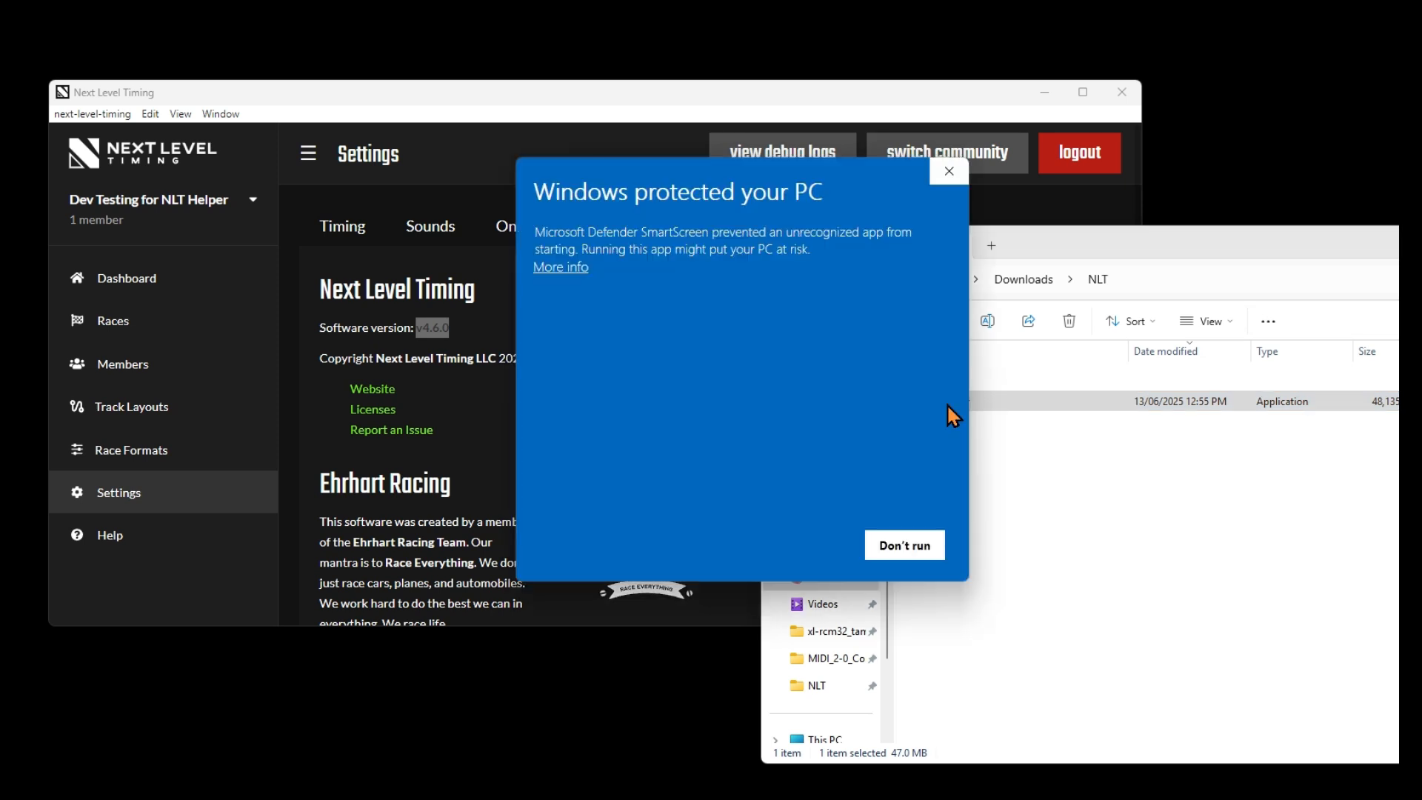
pyautogui.click(560, 268)
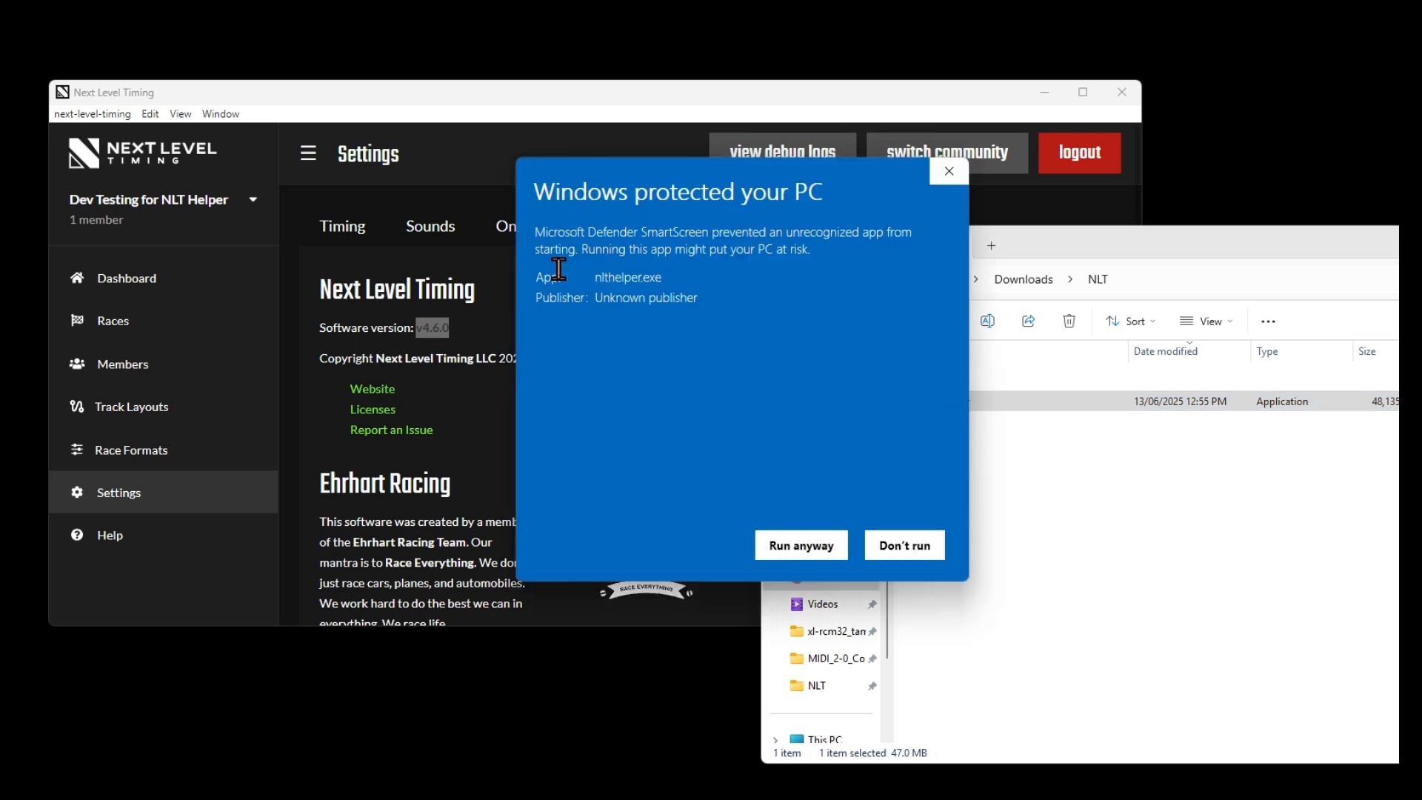
pyautogui.click(798, 548)
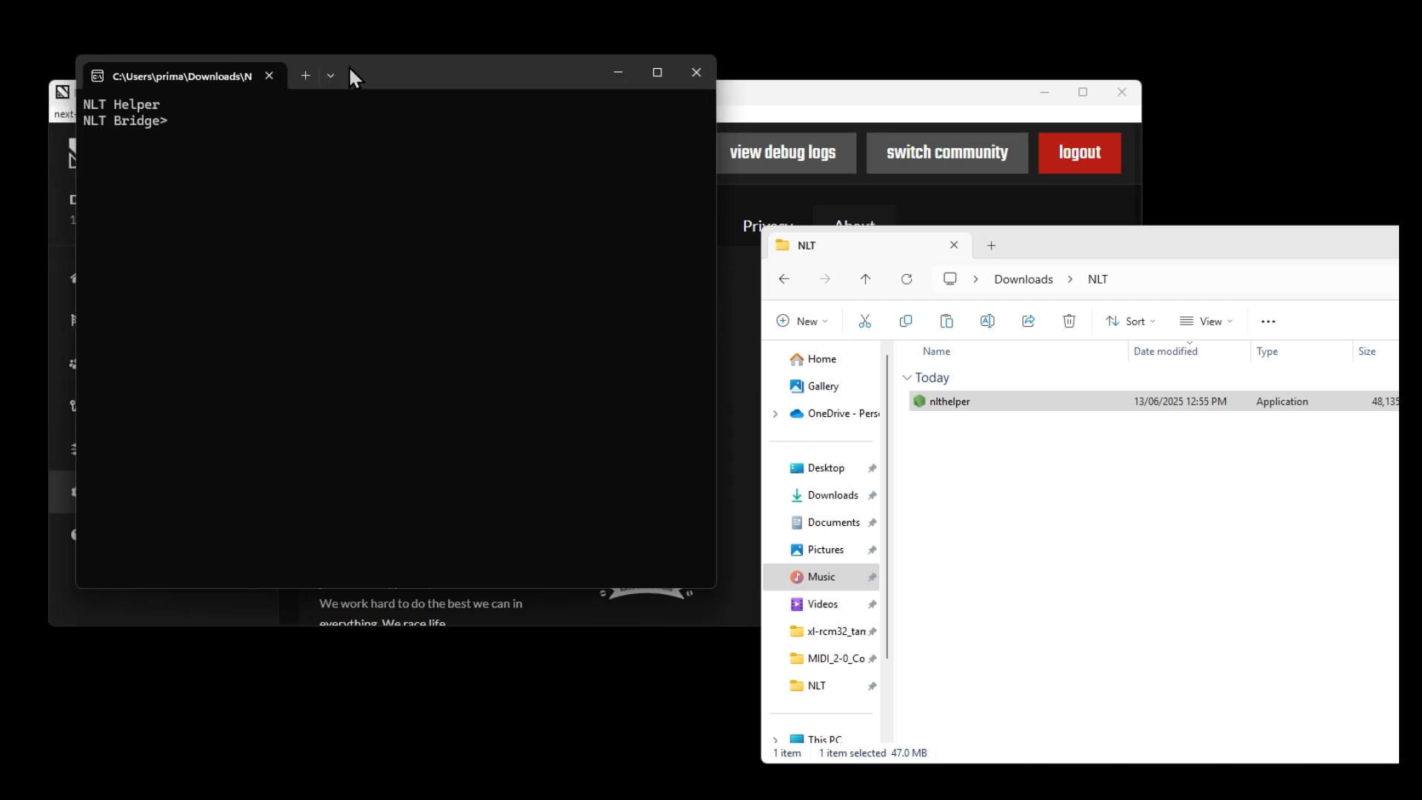
pyautogui.moveTo(348, 66); pyautogui.dragTo(991, 243)
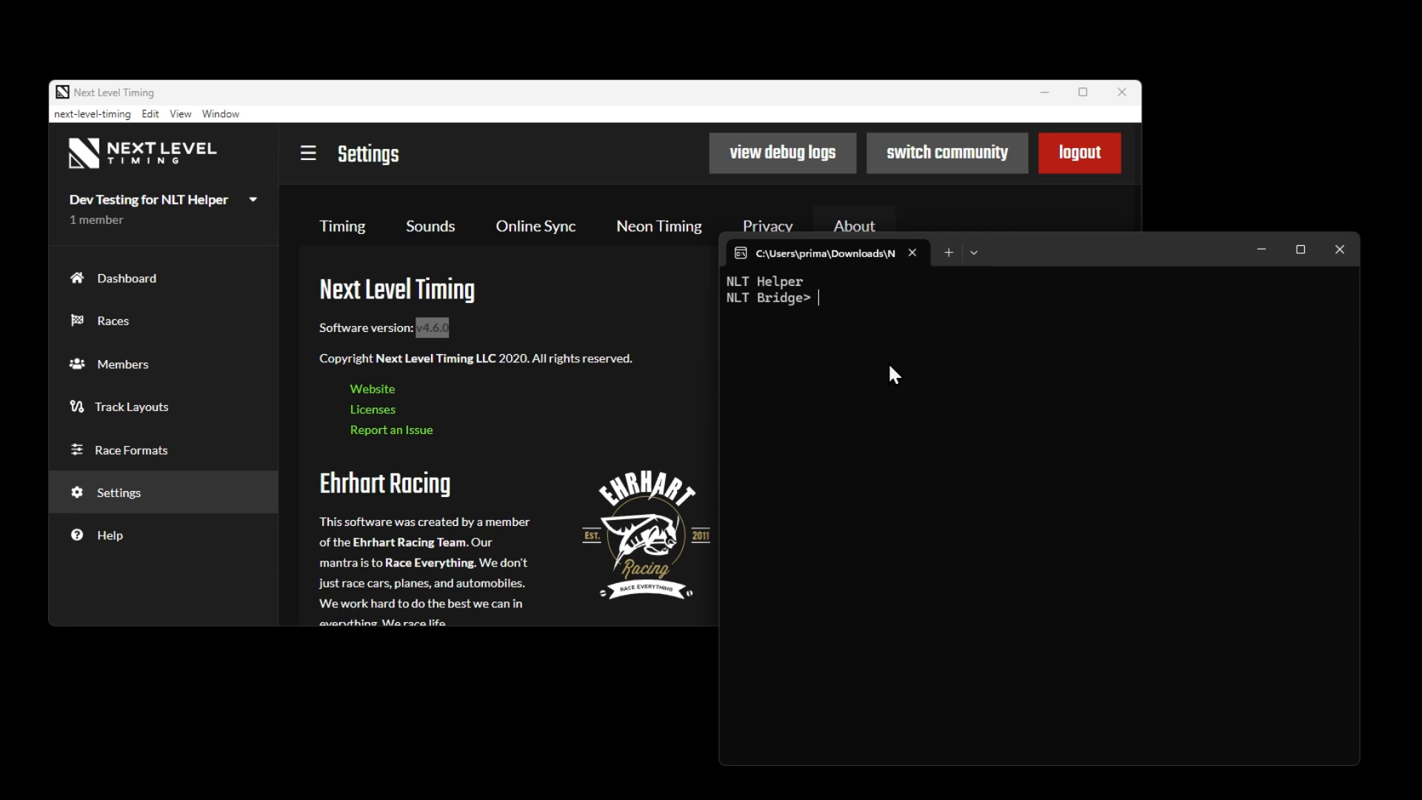
# List the available NLT Helper console commands with help
pyautogui.write('help')
pyautogui.press('Return')
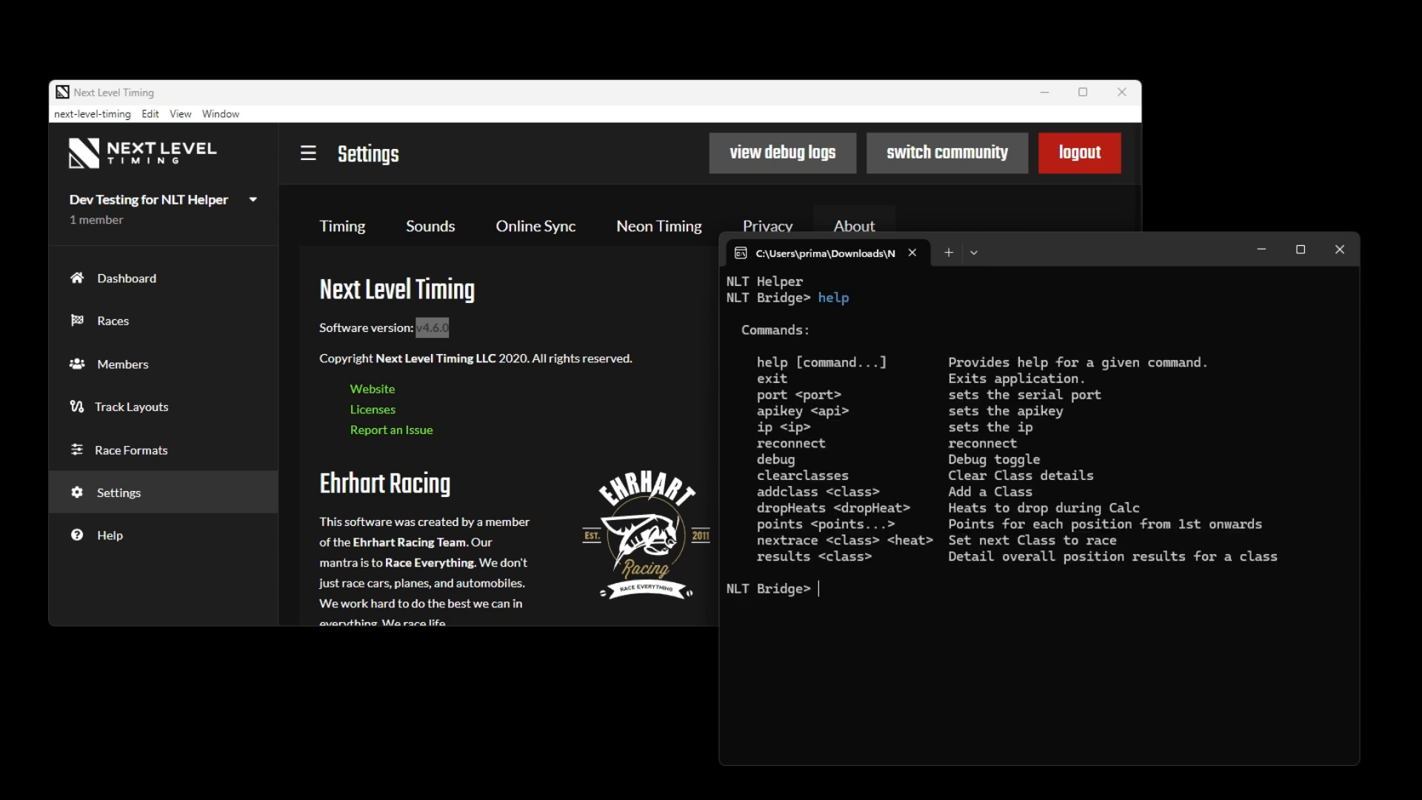
# Copy the API key from the Neon Timing settings and set it in NLT Helper with the apikey command
pyautogui.write('apikey')
pyautogui.click(546, 130)
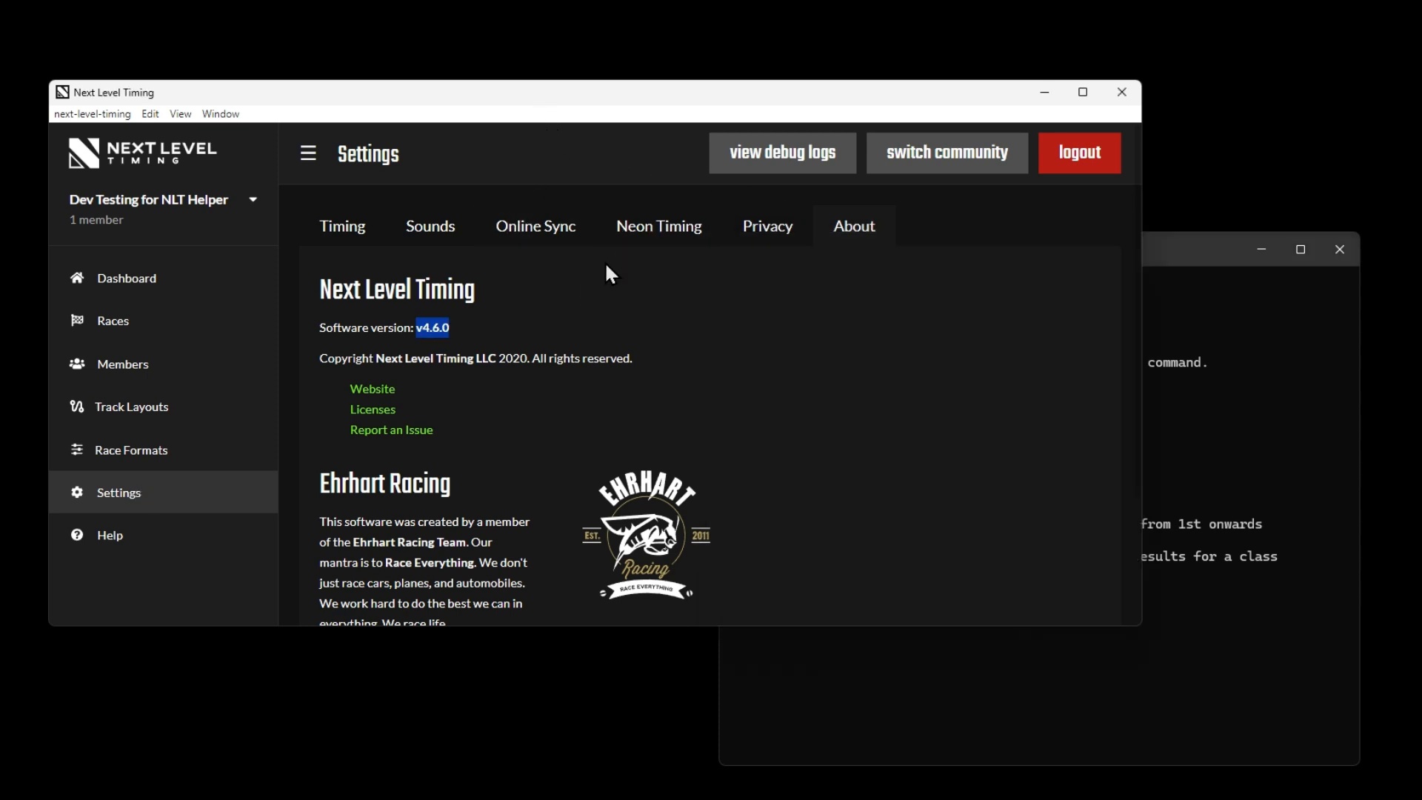
pyautogui.click(654, 229)
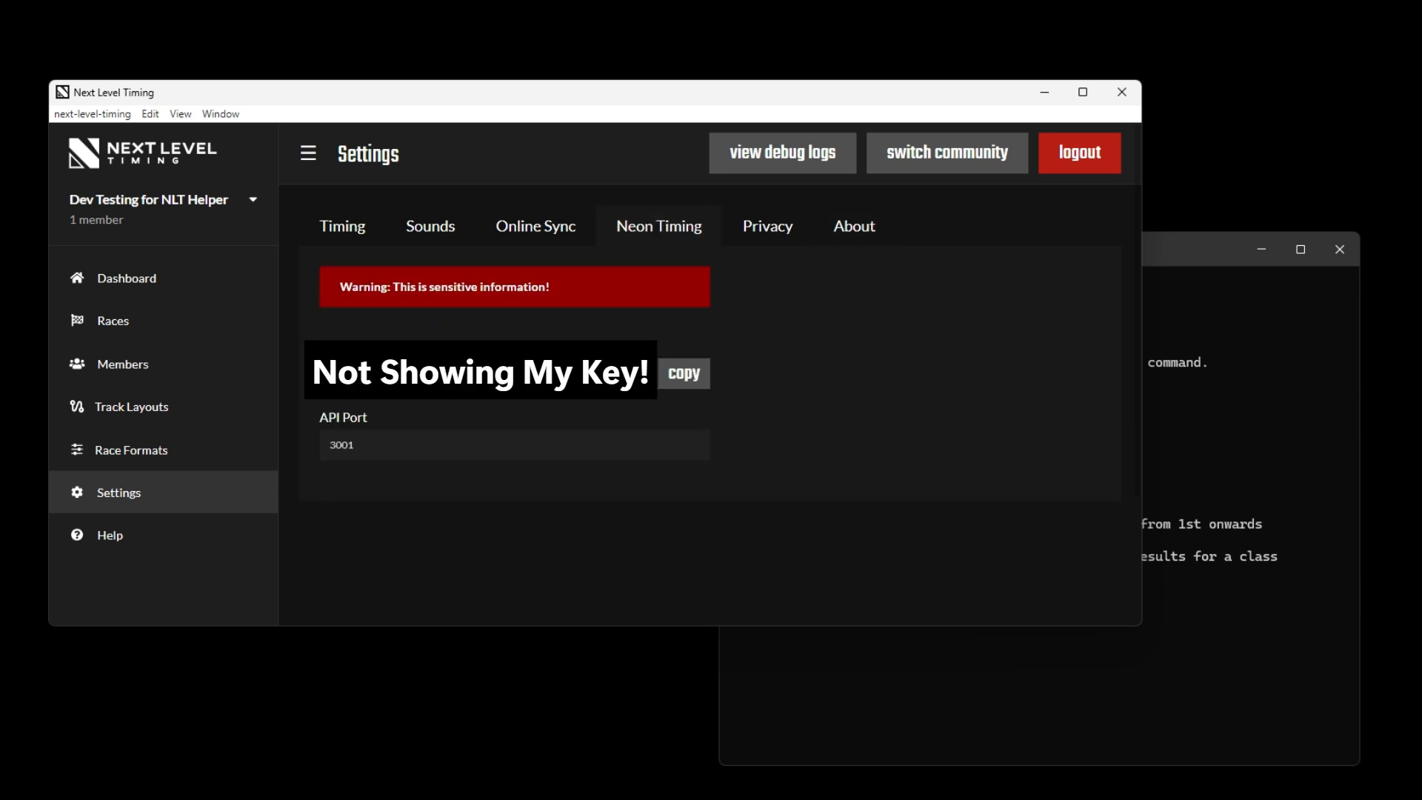
pyautogui.click(678, 382)
pyautogui.click(1183, 255)
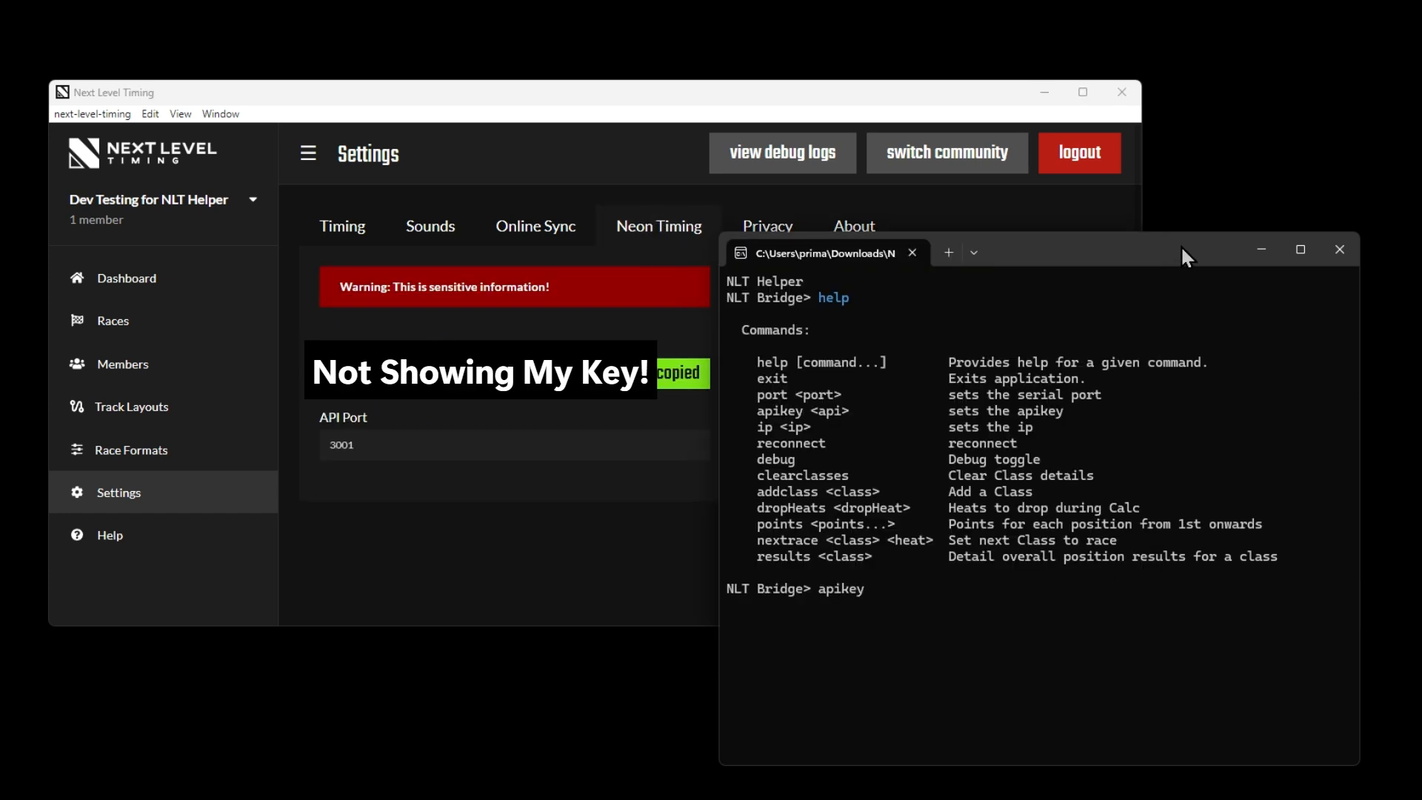
pyautogui.hotkey('ctrl', 'v')
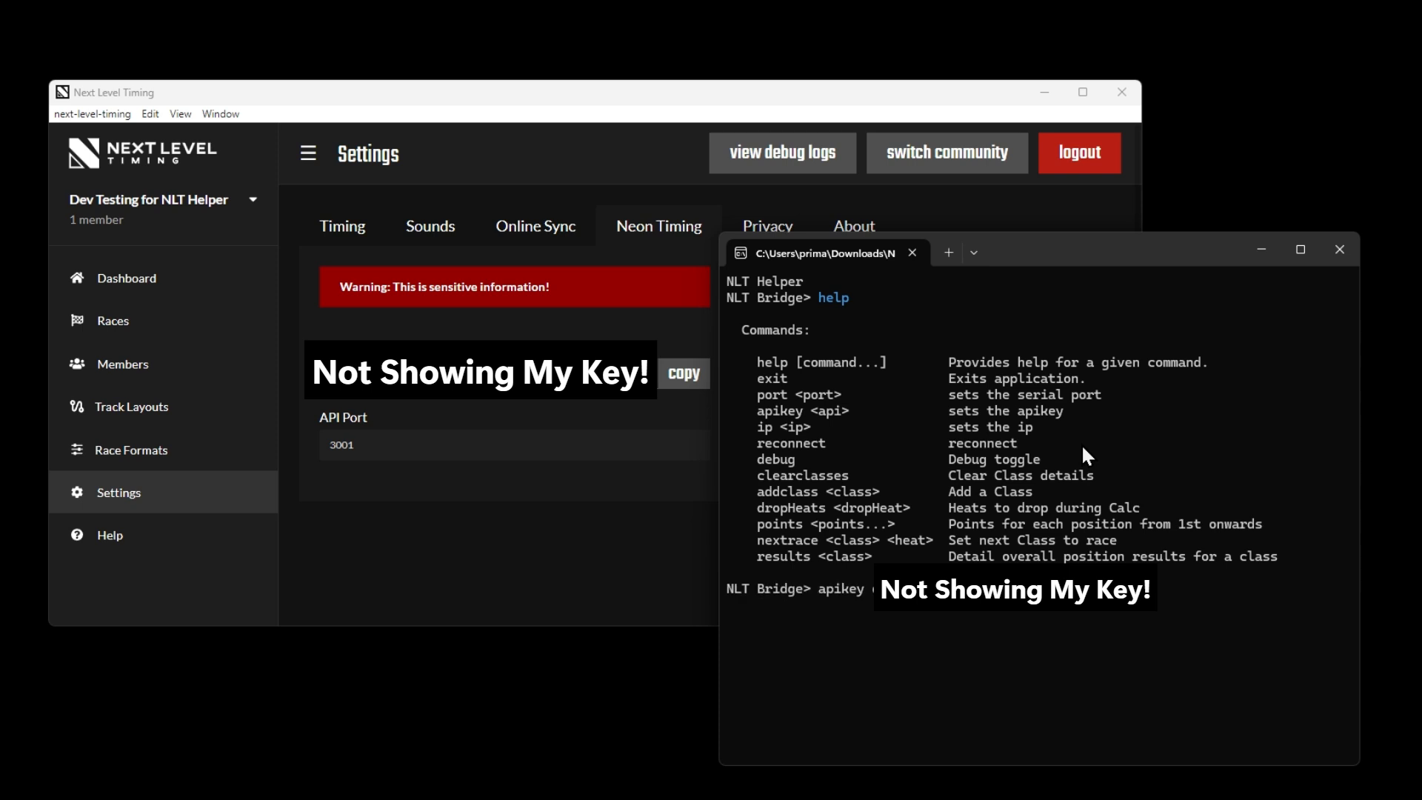
pyautogui.press('Return')
# Connect NLT Helper to the timing software by setting the IP to the local address 127.0.0.1
pyautogui.write('ip 1')
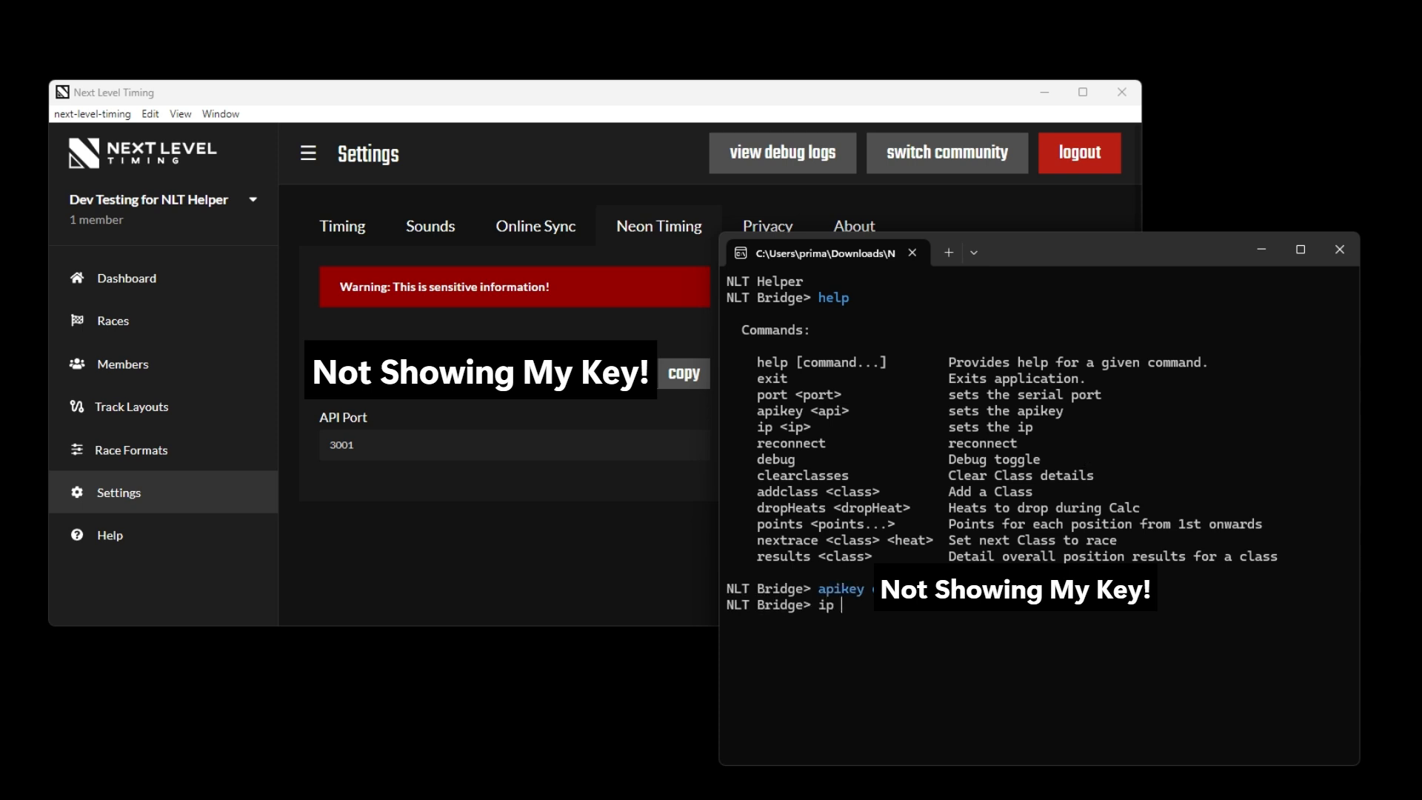
pyautogui.write('27.0')
pyautogui.press('Return')
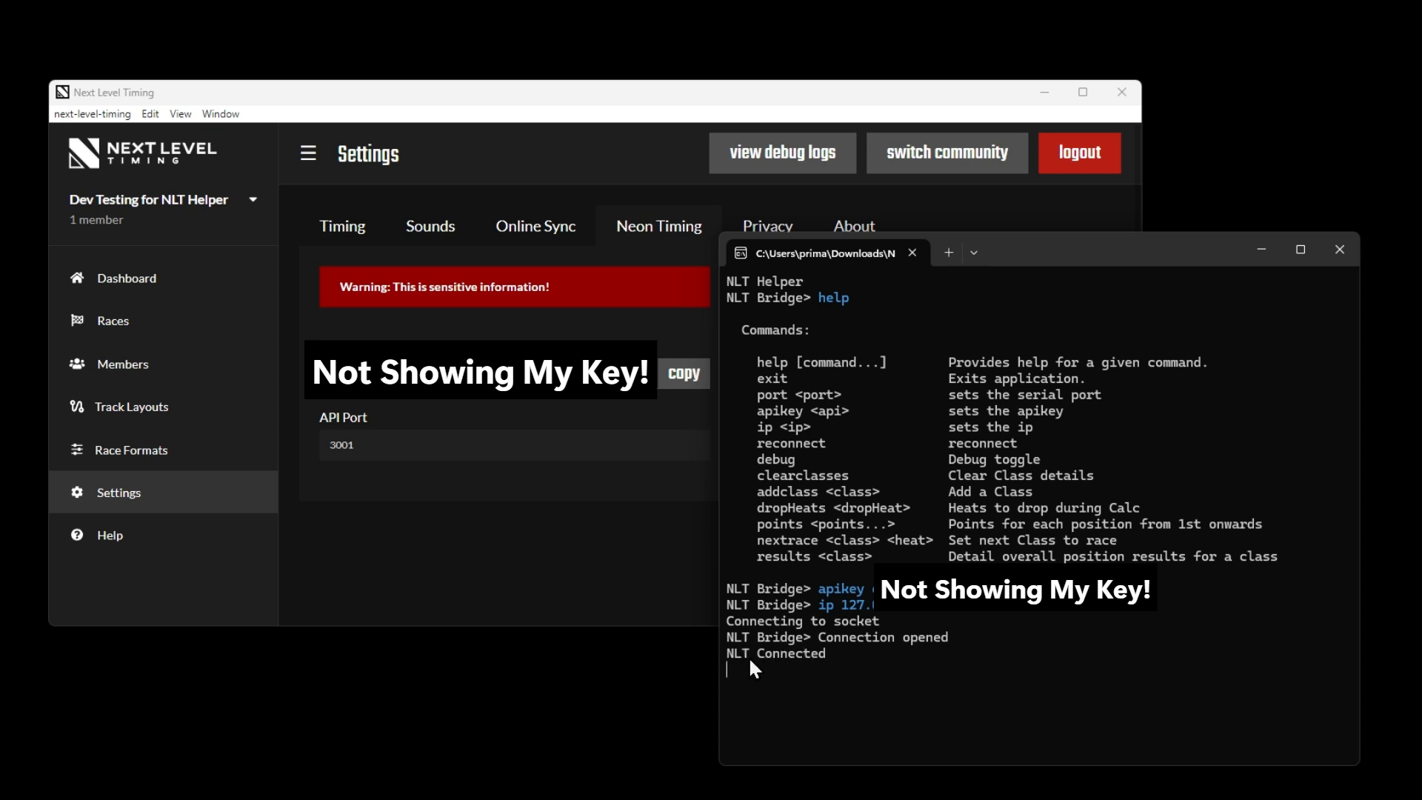
# Clear the stored class details in NLT Helper with the clearclasses command
pyautogui.press('Return')
pyautogui.write('clear')
pyautogui.press('Tab')
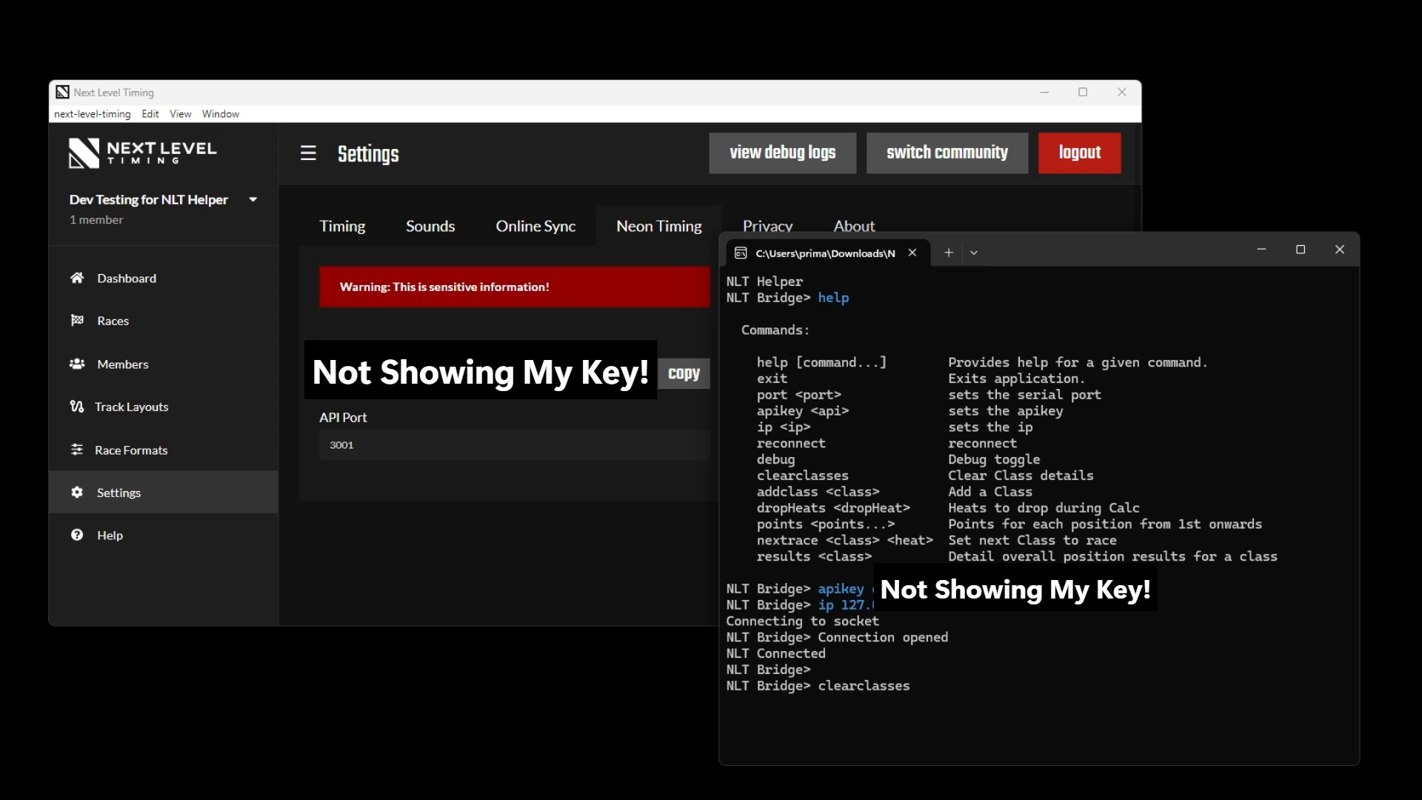
pyautogui.press('Return')
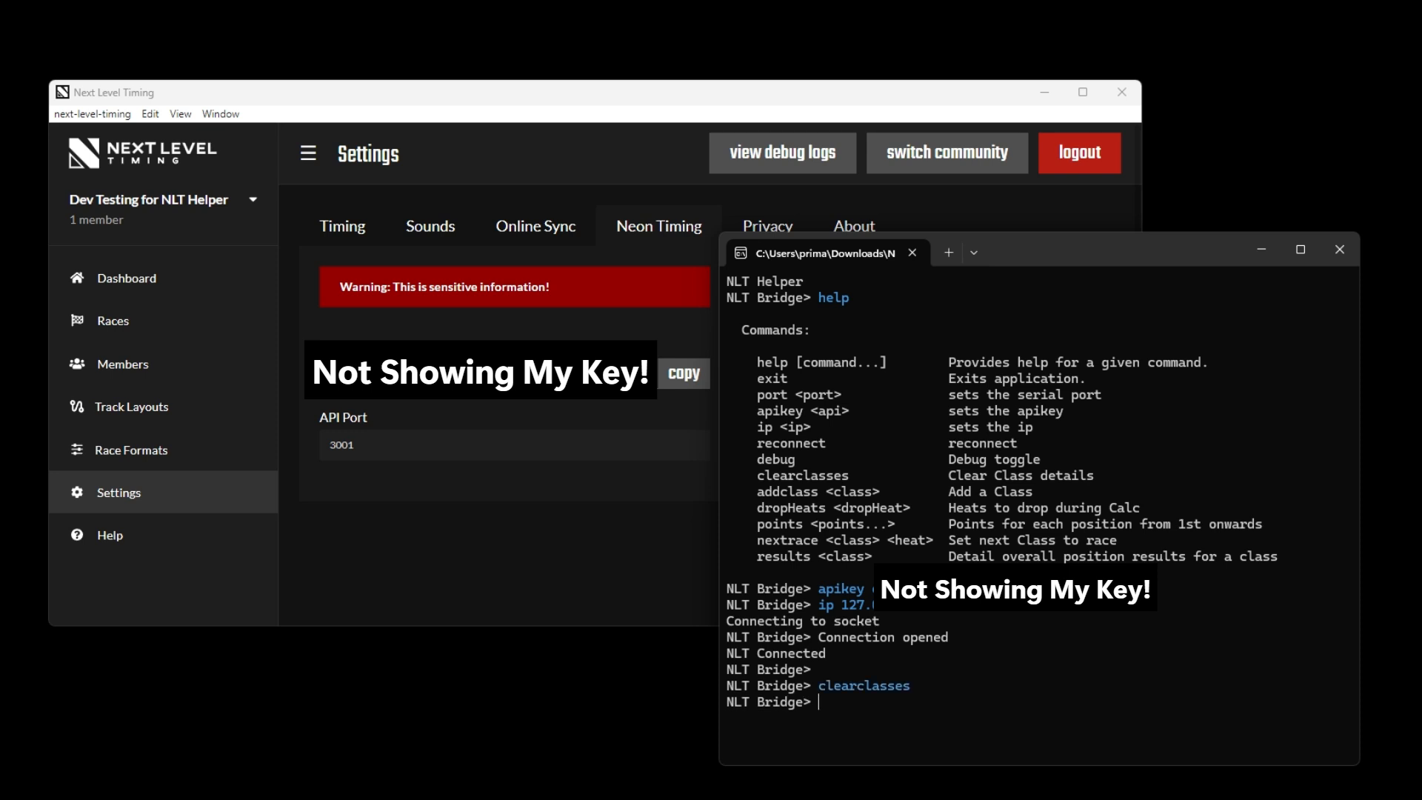
# Add a race class named micro with the addclass command
pyautogui.write('addclass')
pyautogui.press('BackSpace')
pyautogui.write('micro')
pyautogui.press('Return')
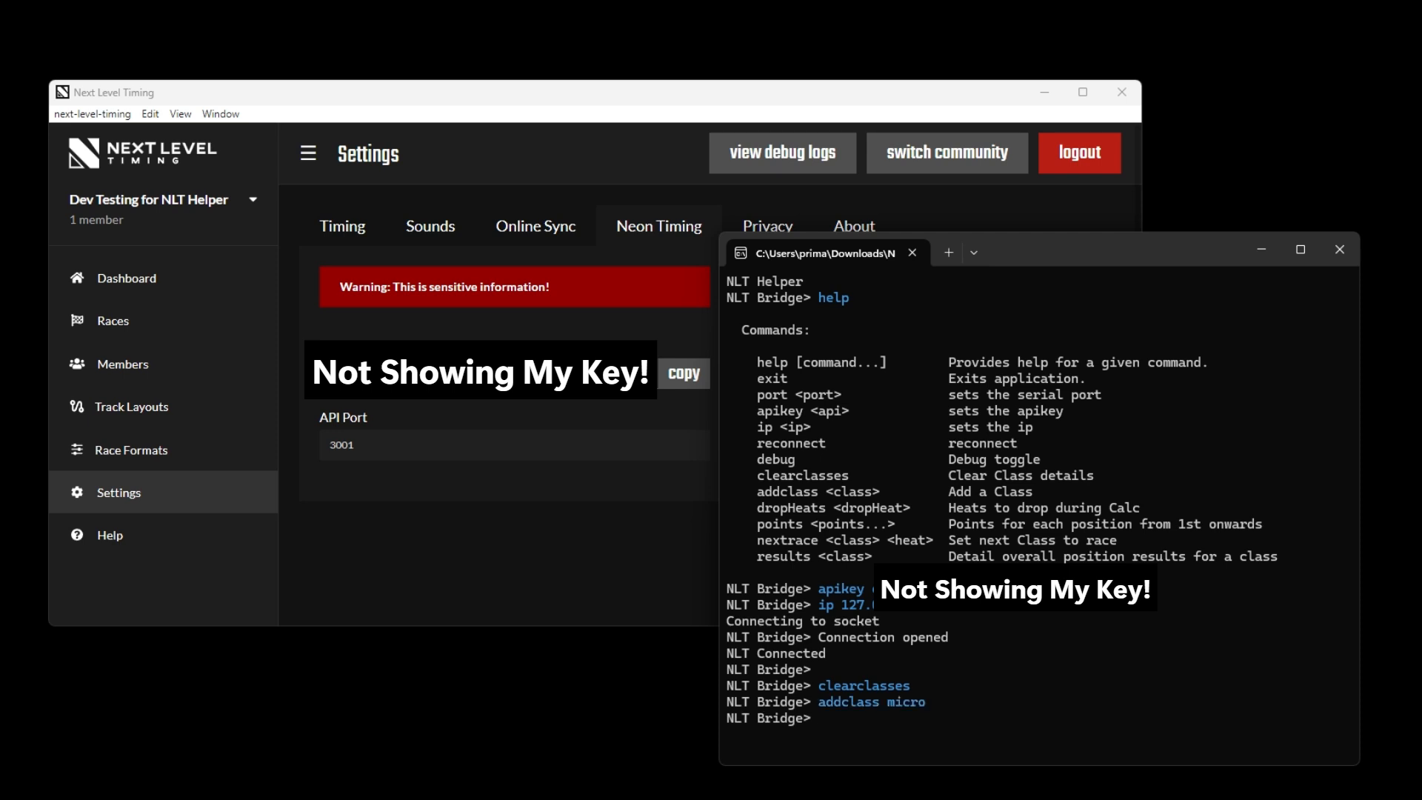
# Add a second race class named mini by reusing the previous addclass command
pyautogui.press('Up')
pyautogui.press('BackSpace')
pyautogui.press('BackSpace')
pyautogui.press('BackSpace')
pyautogui.write('ni')
pyautogui.press('Return')
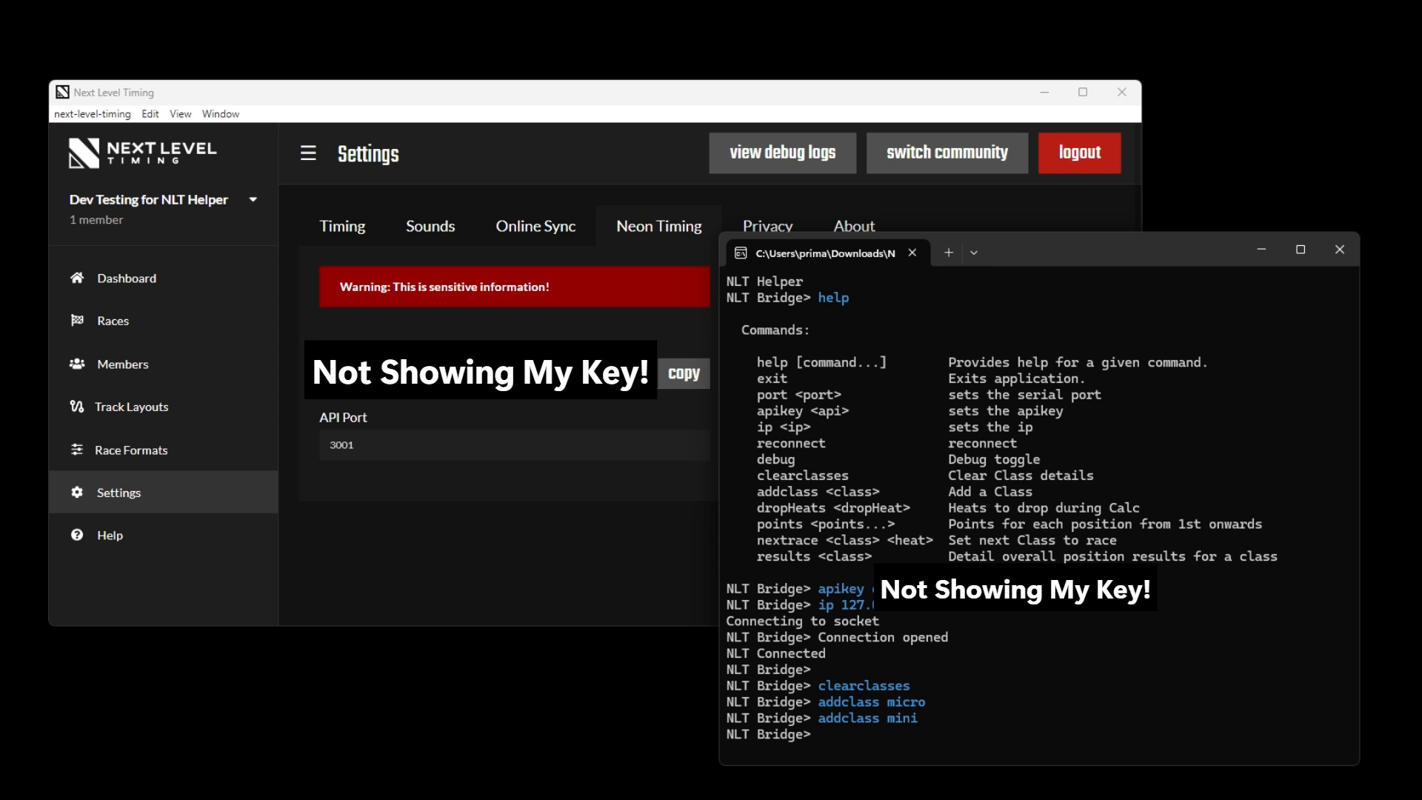
# Set the next race to heat 1 of the micro class with nextrace micro 1
pyautogui.write('nextrace')
pyautogui.write('micro 1')
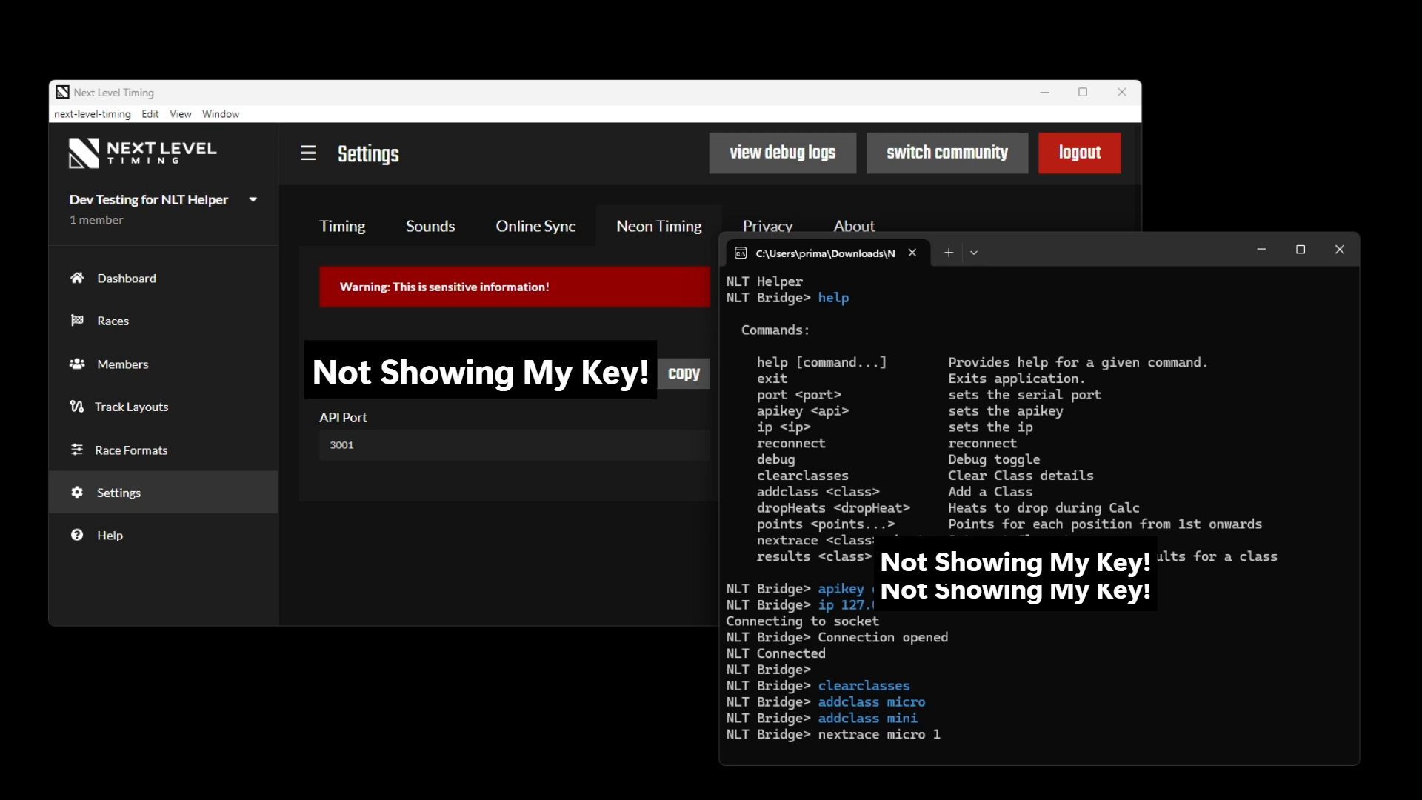
pyautogui.press('Return')
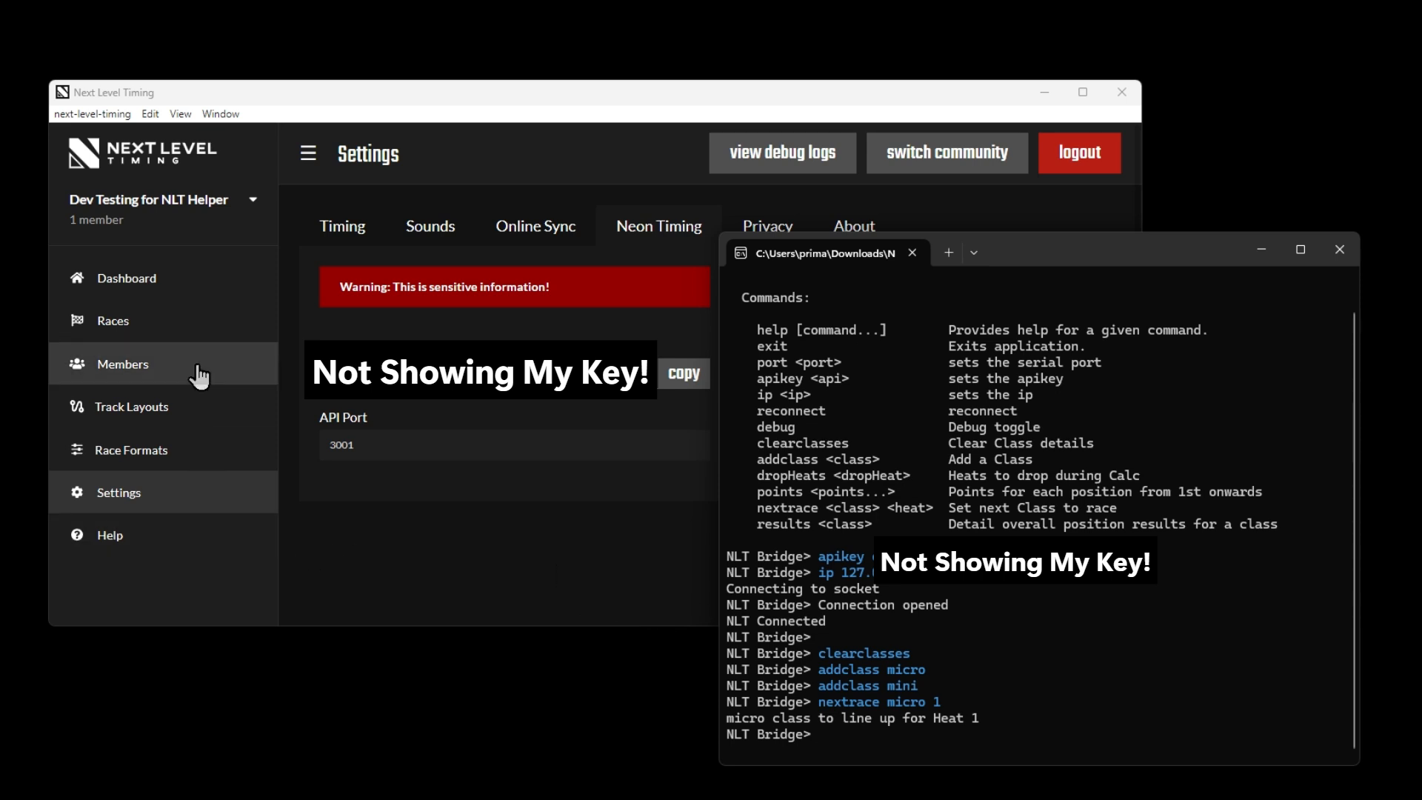
# Open a new race setup from the Next Level Timing dashboard and review its general settings and TESTING format
pyautogui.click(149, 282)
pyautogui.scroll(-2, 714, 437)
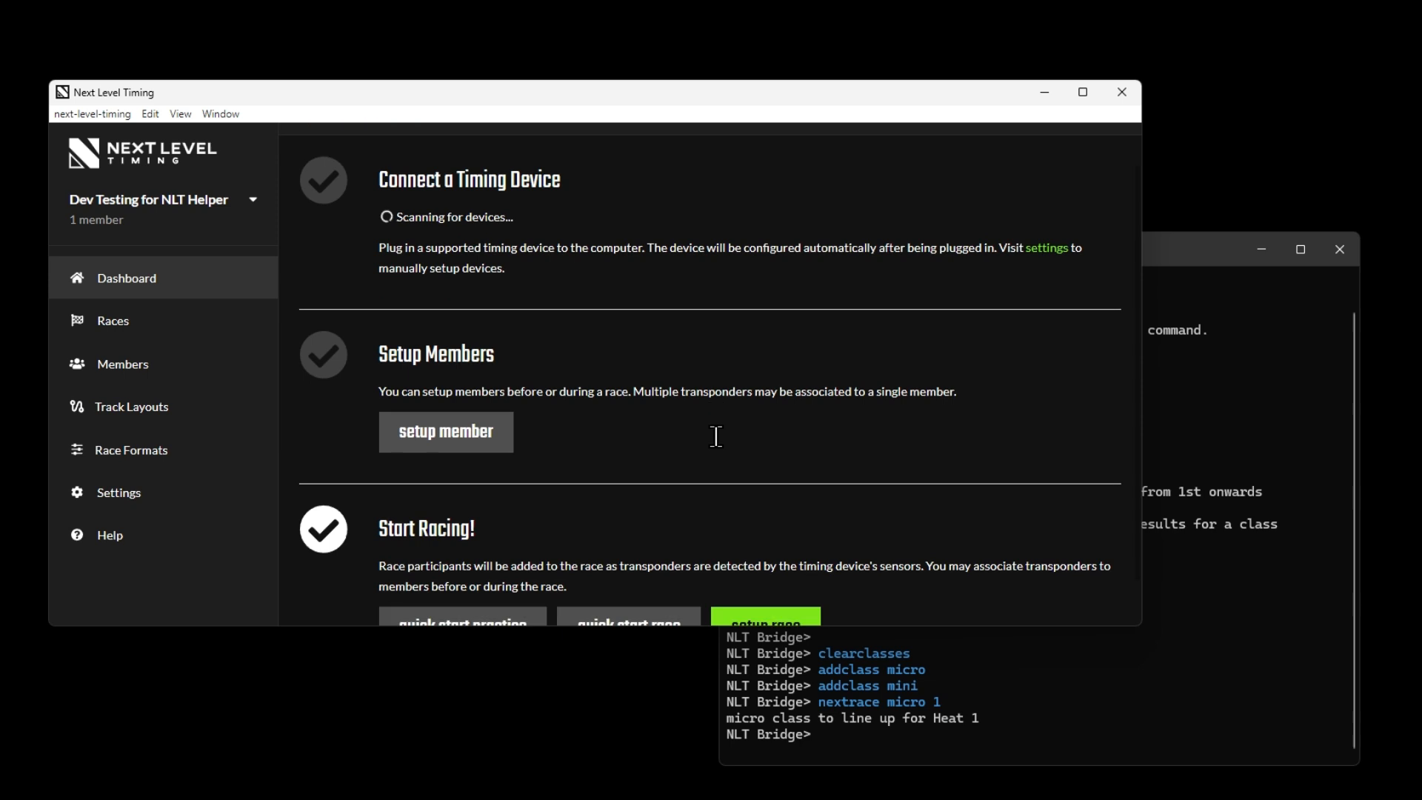
pyautogui.click(771, 586)
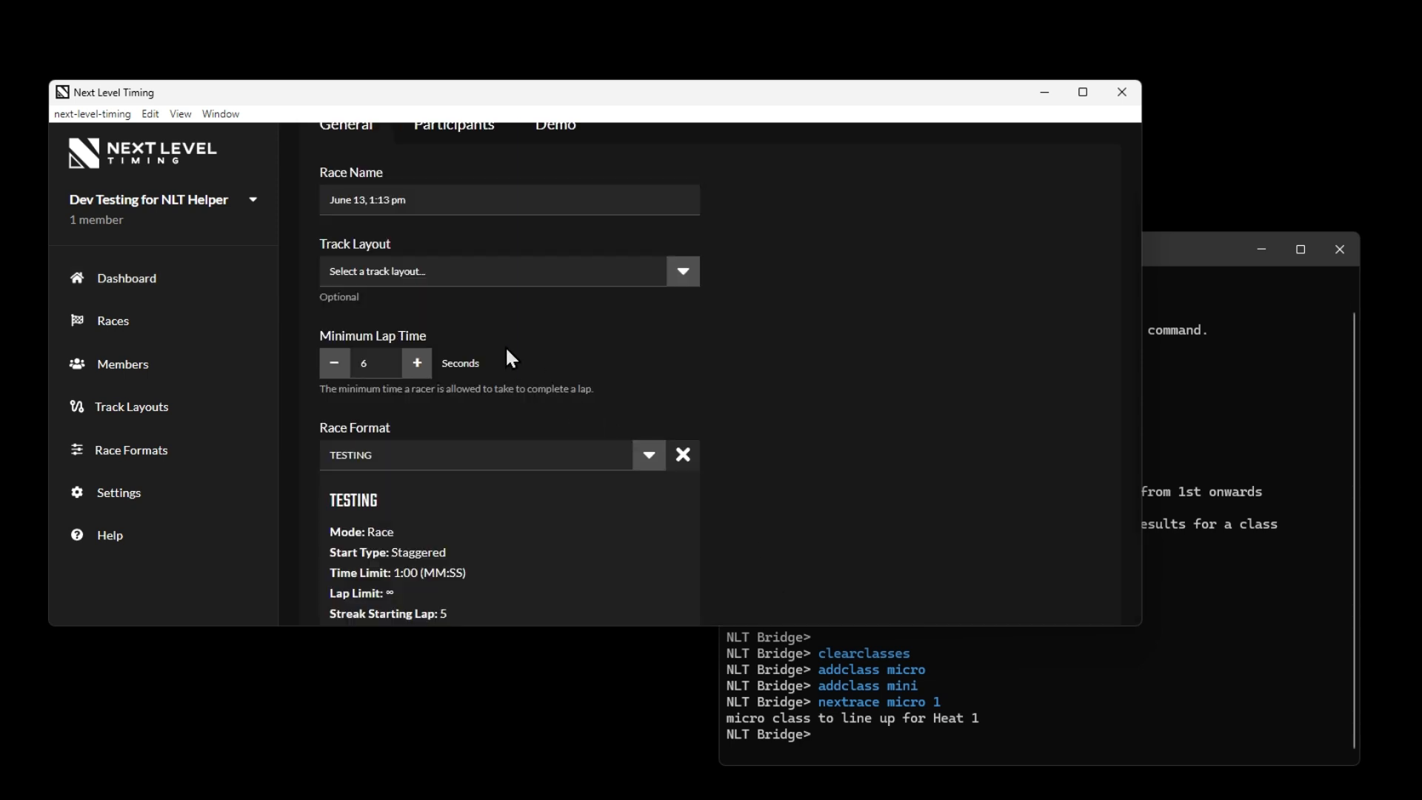
pyautogui.scroll(2, 445, 518)
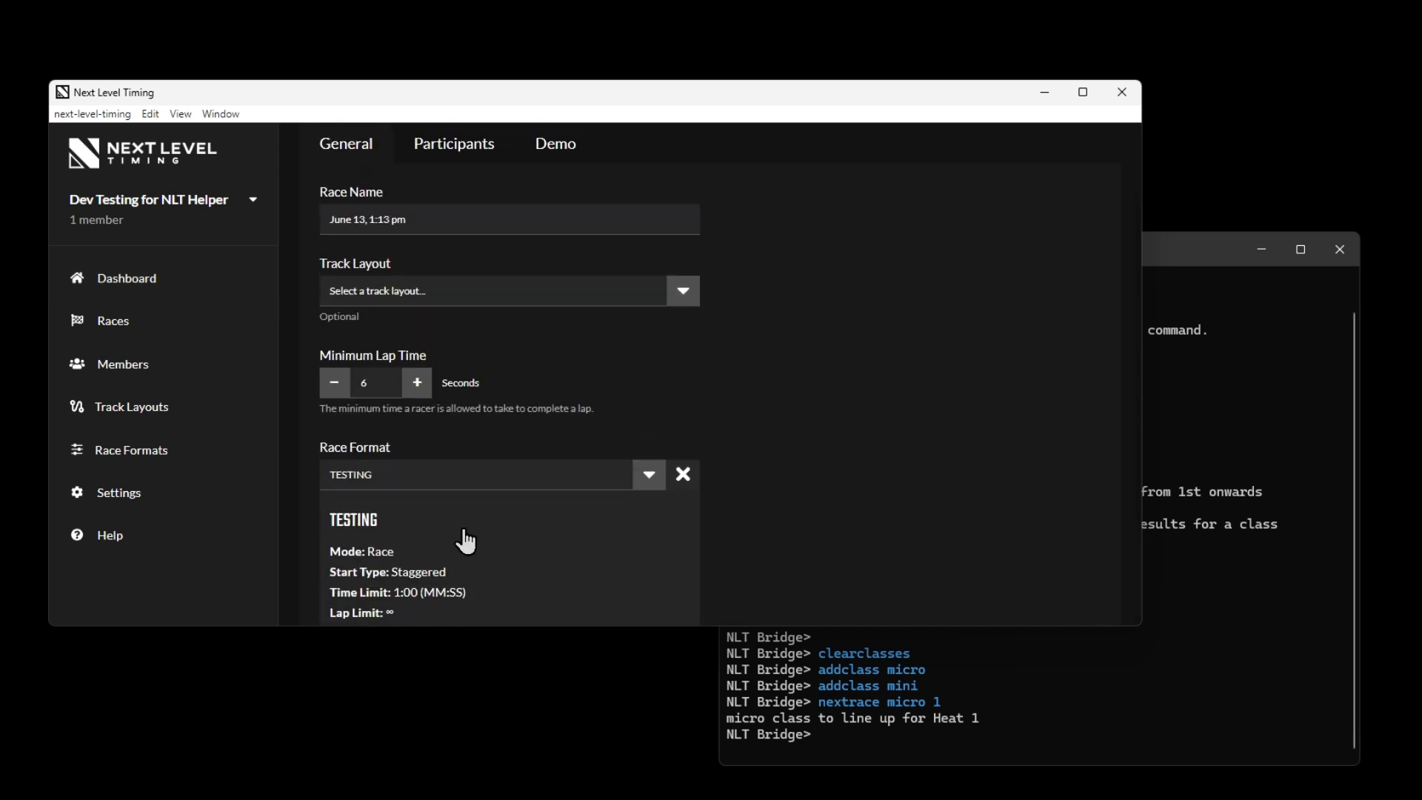
pyautogui.scroll(-3, 465, 540)
pyautogui.scroll(-1, 511, 520)
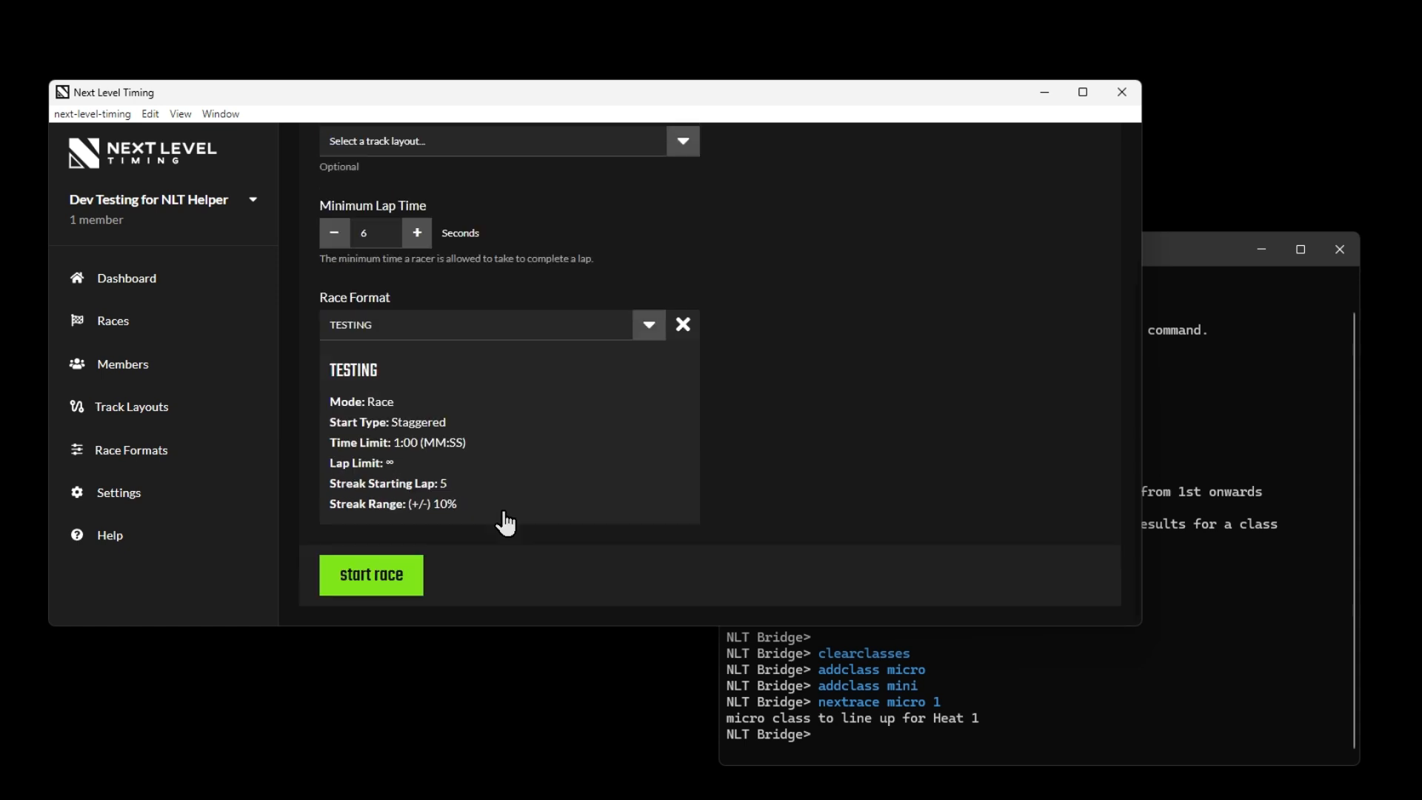
# Check that demo participants are enabled for the race and start the race
pyautogui.scroll(4, 496, 371)
pyautogui.click(559, 228)
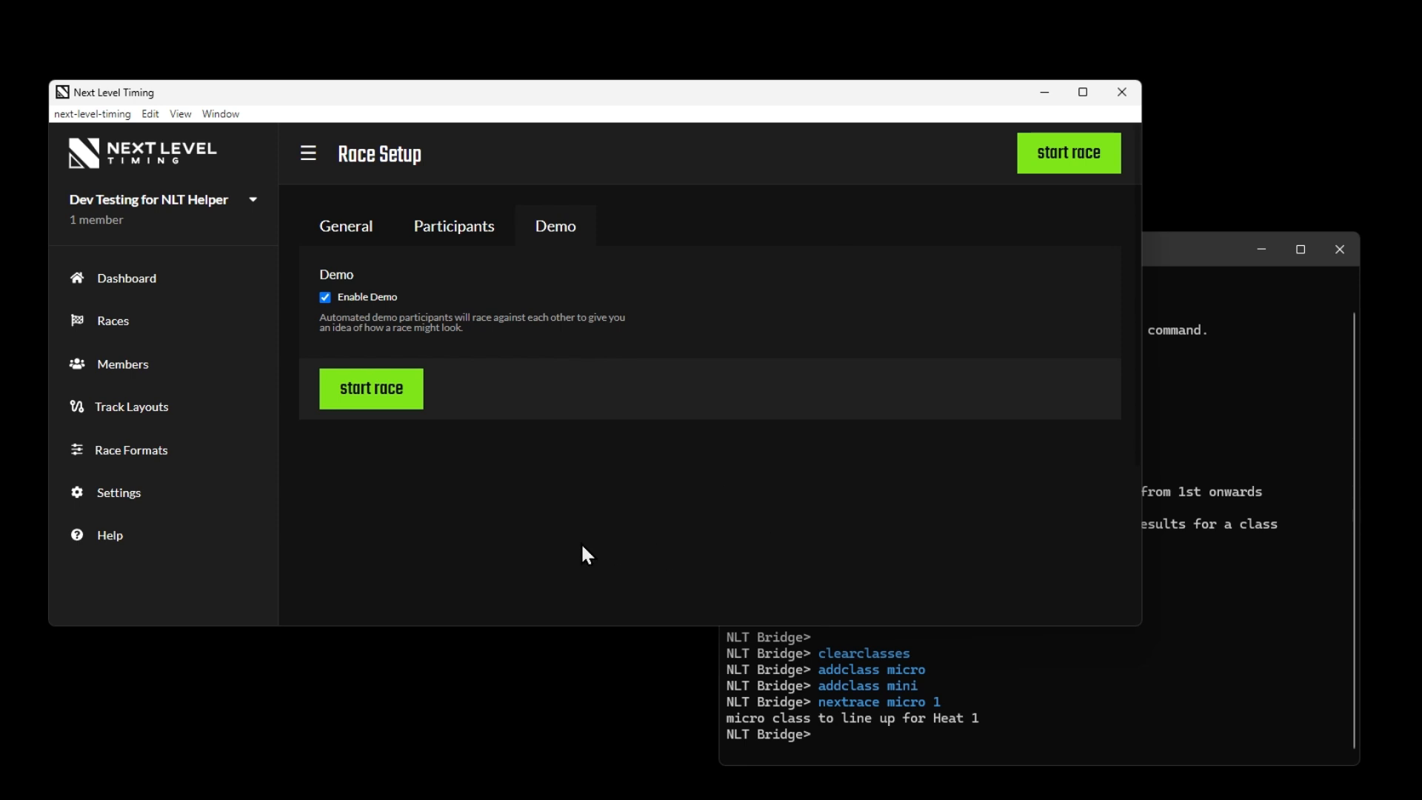
pyautogui.click(330, 215)
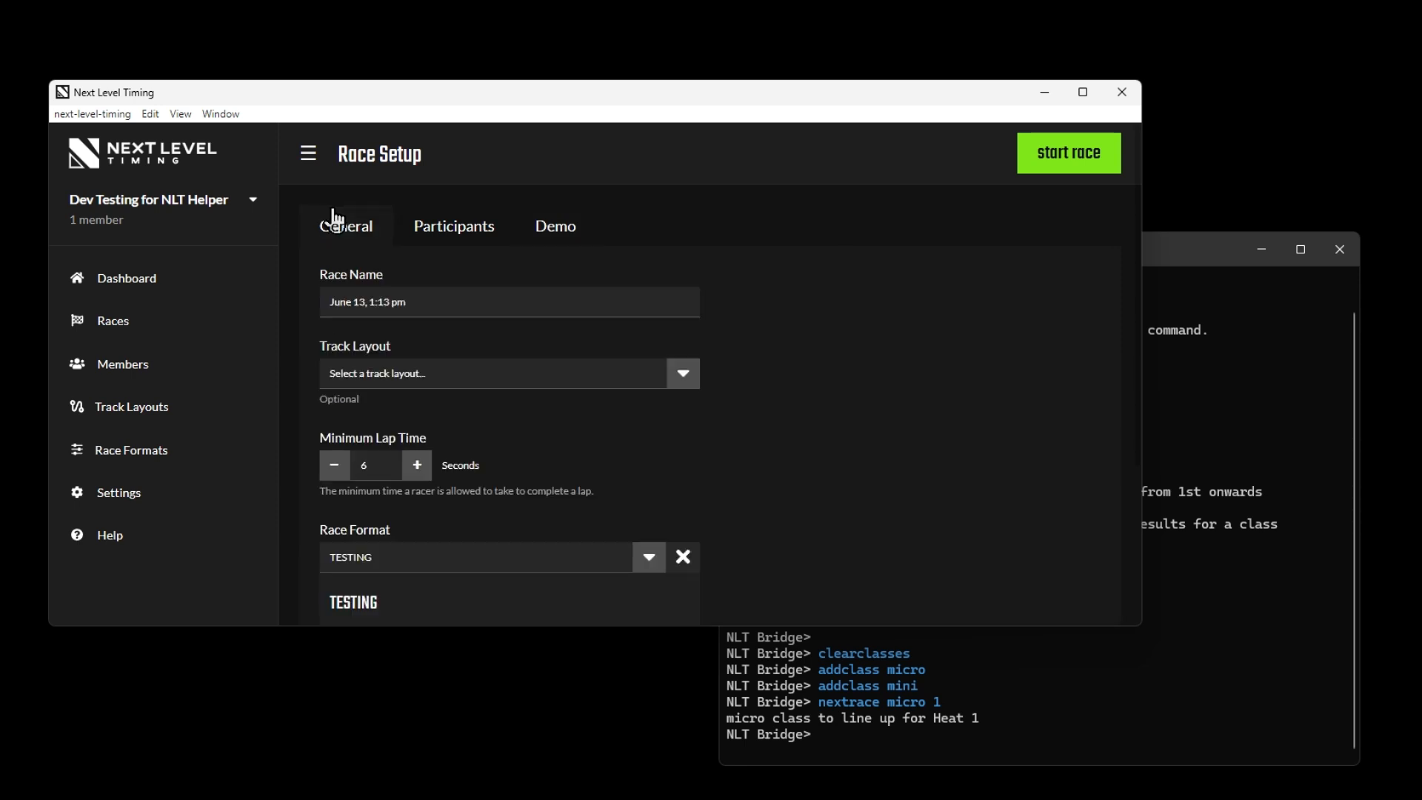
pyautogui.click(1074, 162)
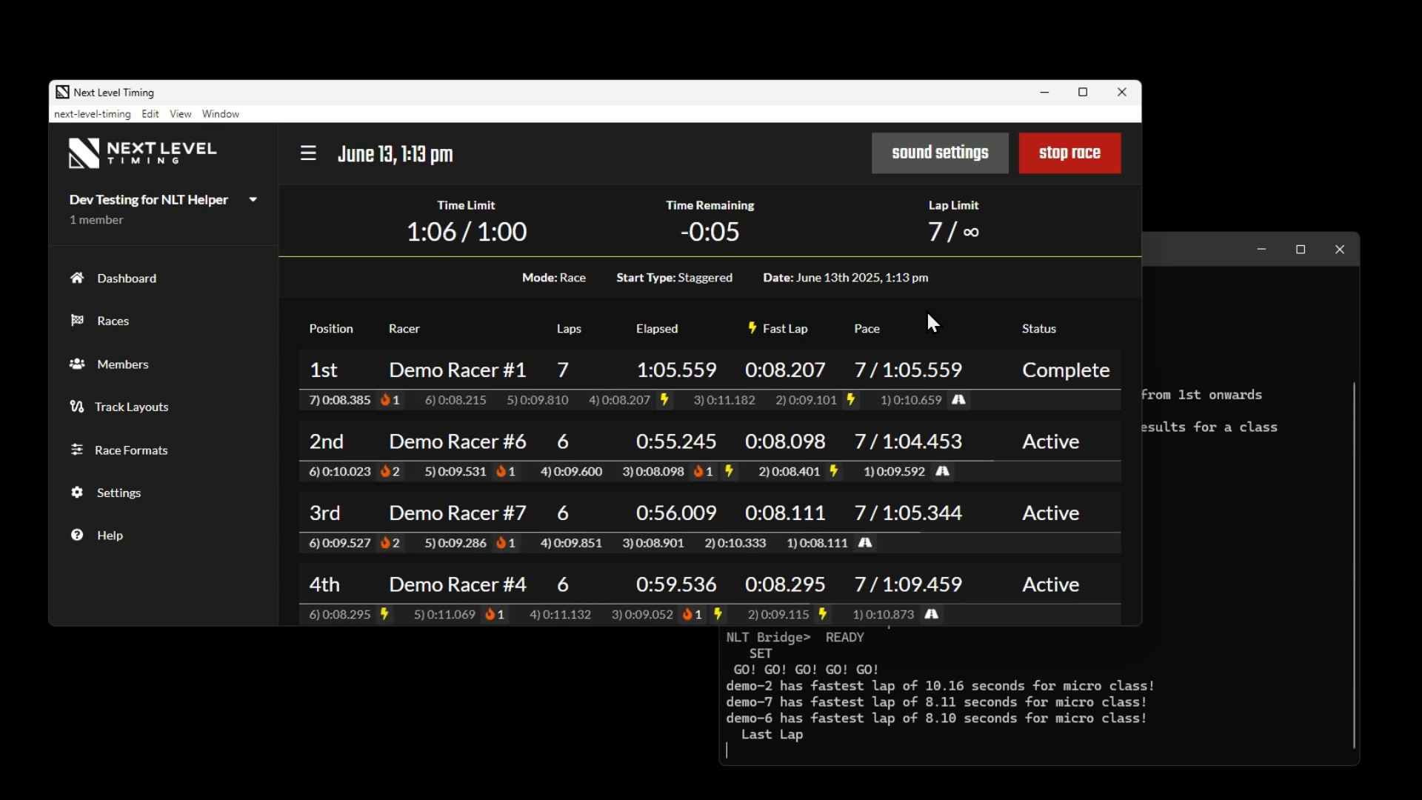
# Return to the NLT Helper console and set the next race to heat 1 of the mini class with nextrace mini 1
pyautogui.click(1222, 446)
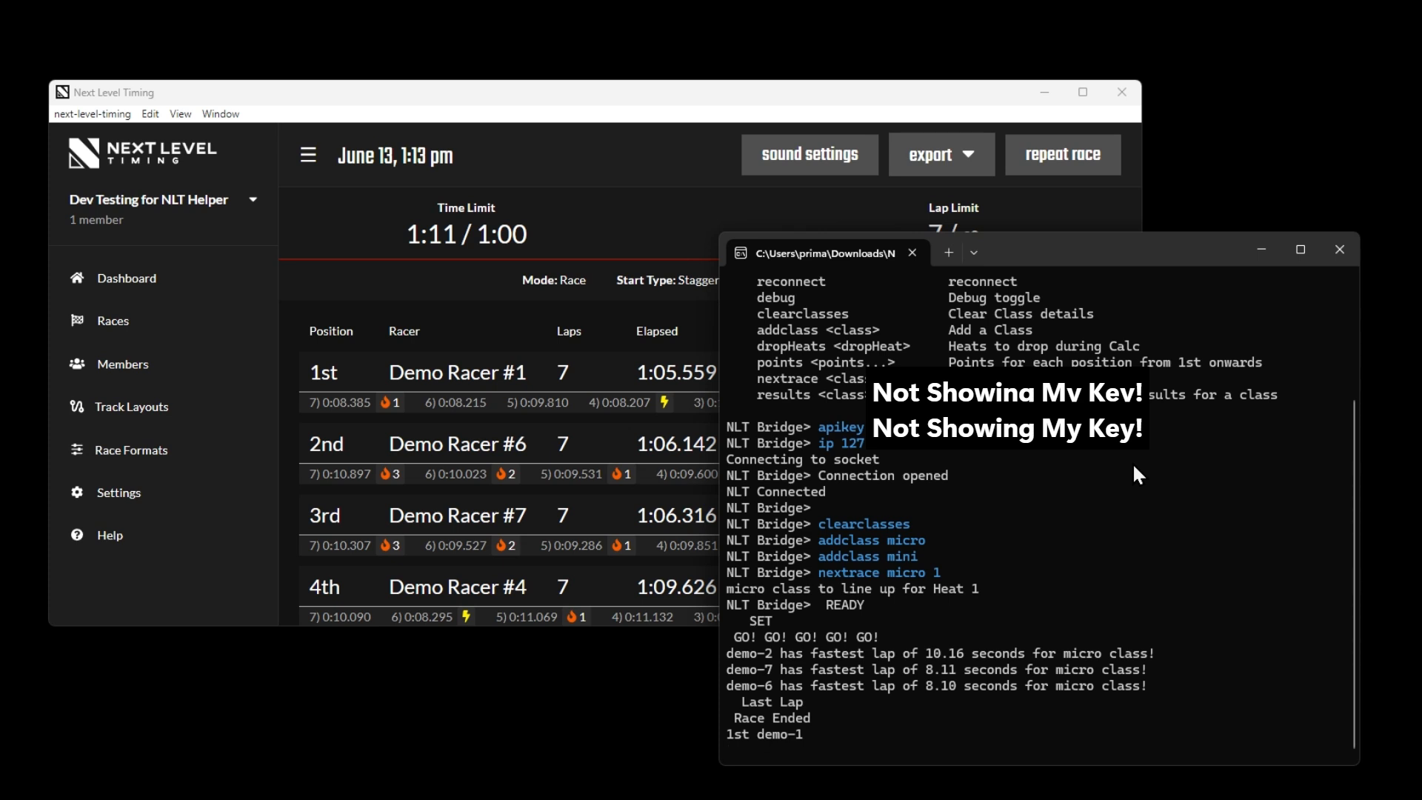
pyautogui.press('Return')
pyautogui.press('Return')
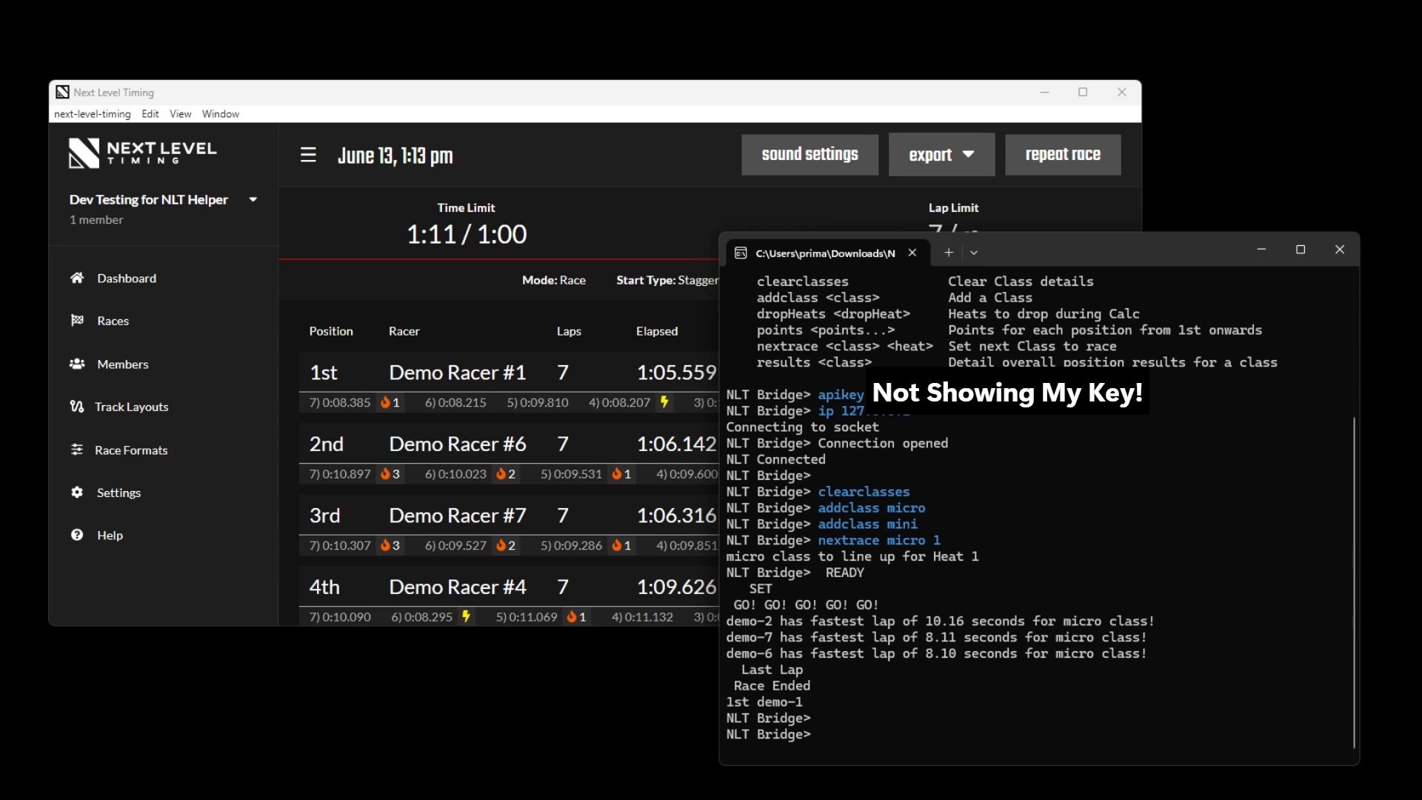
pyautogui.write('nextrace mini 1')
pyautogui.press('BackSpace')
pyautogui.press('BackSpace')
pyautogui.press('BackSpace')
pyautogui.press('BackSpace')
pyautogui.write('cro 1')
pyautogui.press('BackSpace')
pyautogui.press('BackSpace')
pyautogui.press('BackSpace')
pyautogui.press('BackSpace')
pyautogui.press('BackSpace')
pyautogui.write('nin')
pyautogui.press('BackSpace')
pyautogui.write('1')
pyautogui.press('Return')
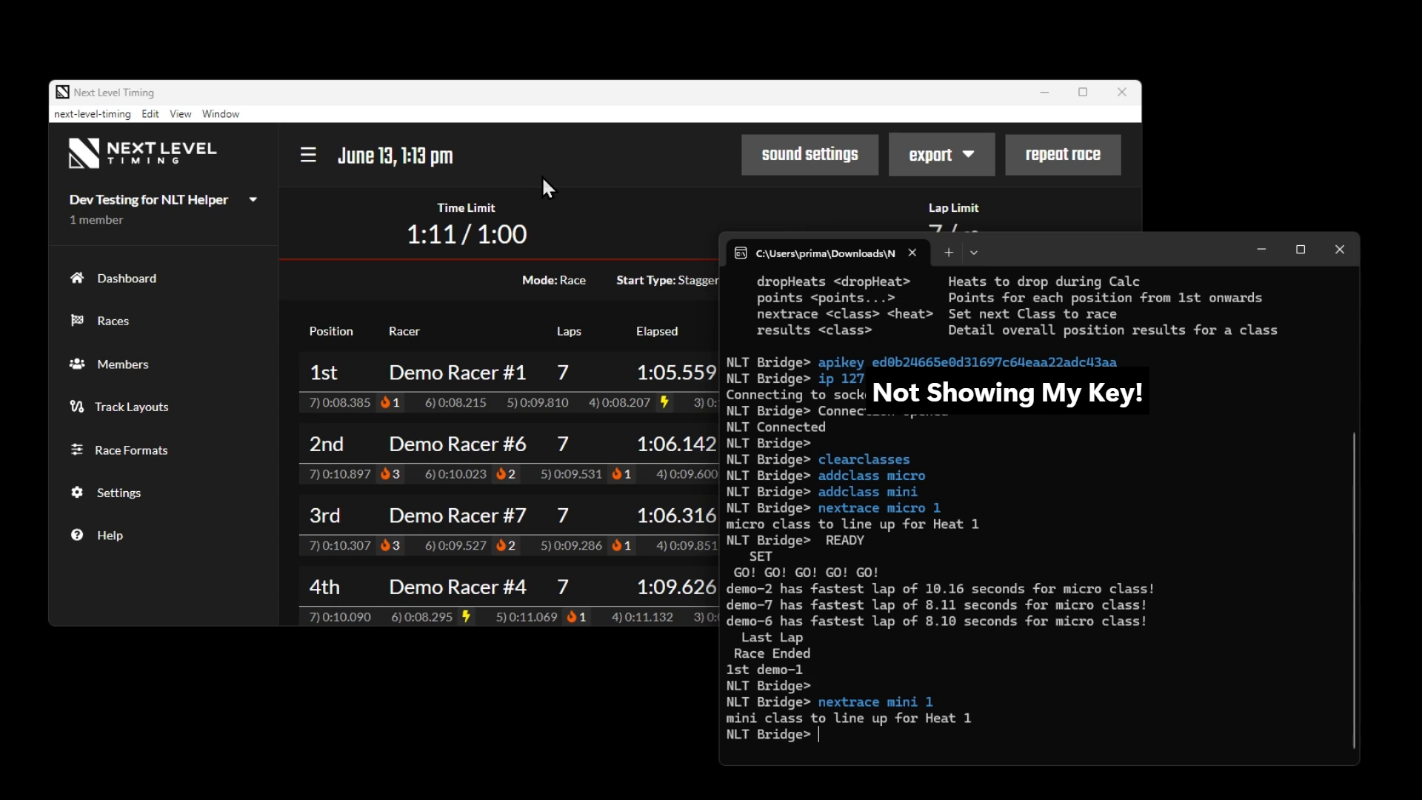
# Set up another race from the Next Level Timing dashboard, keeping the TESTING format, and start it
pyautogui.click(154, 282)
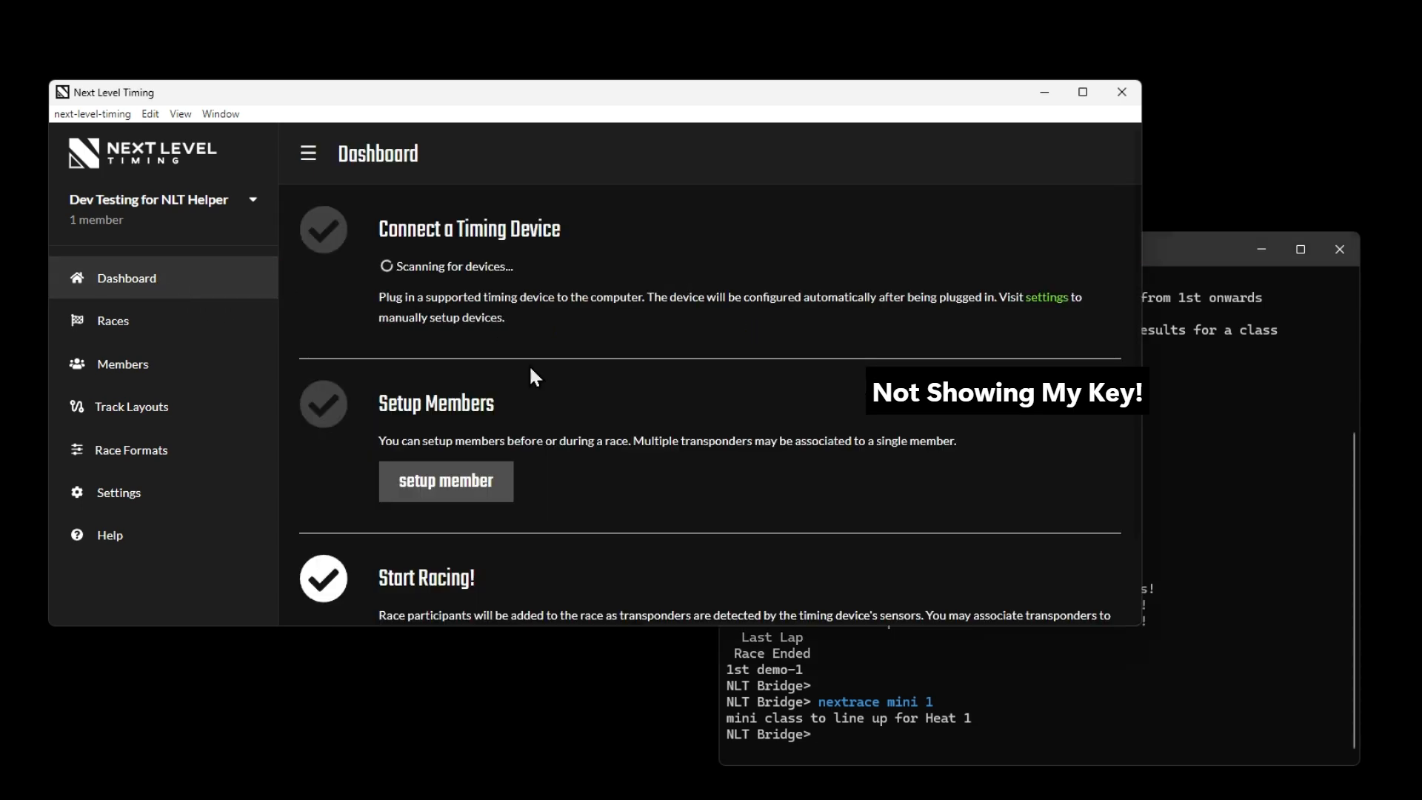
pyautogui.scroll(-3, 672, 447)
pyautogui.click(741, 582)
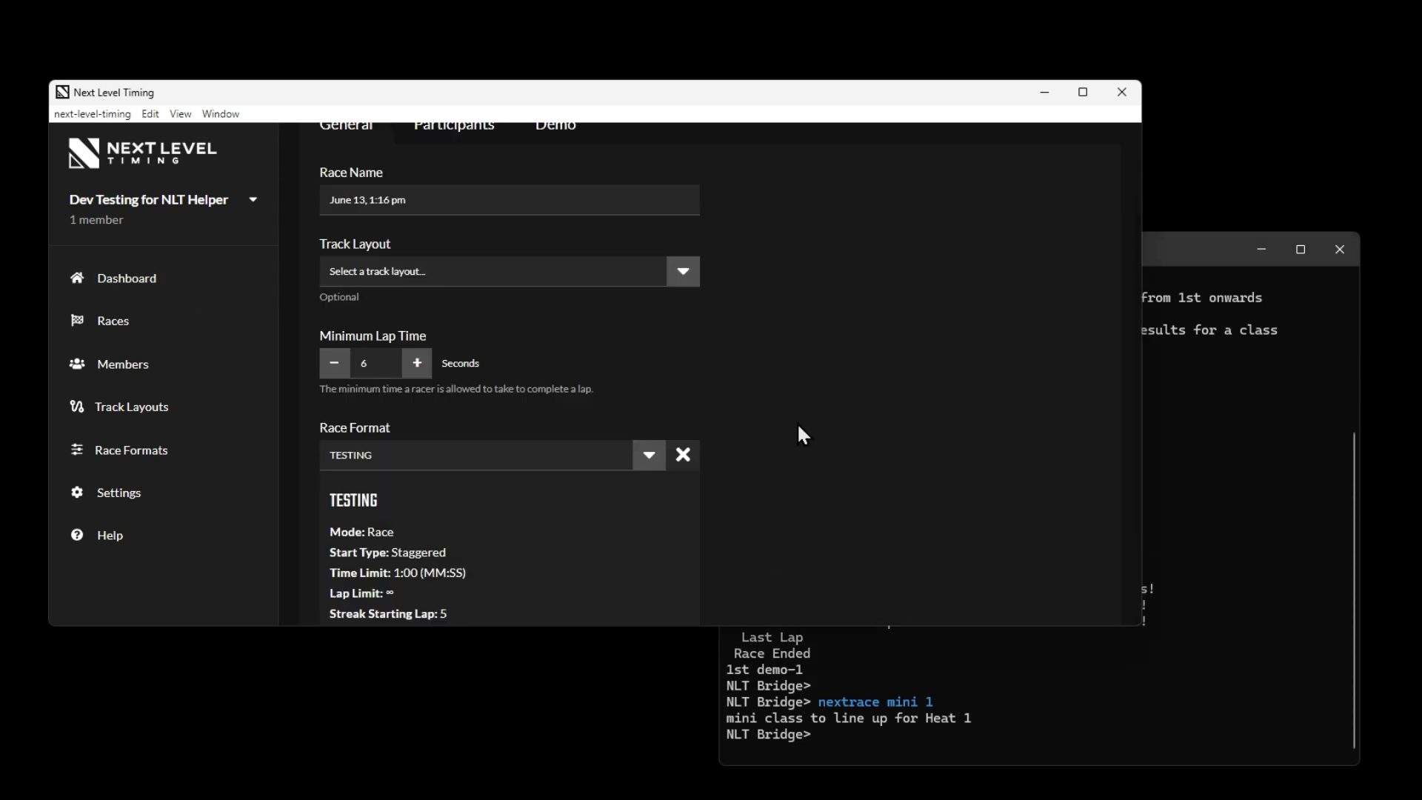
pyautogui.scroll(-2, 700, 326)
pyautogui.scroll(3, 717, 348)
pyautogui.scroll(-1, 1023, 222)
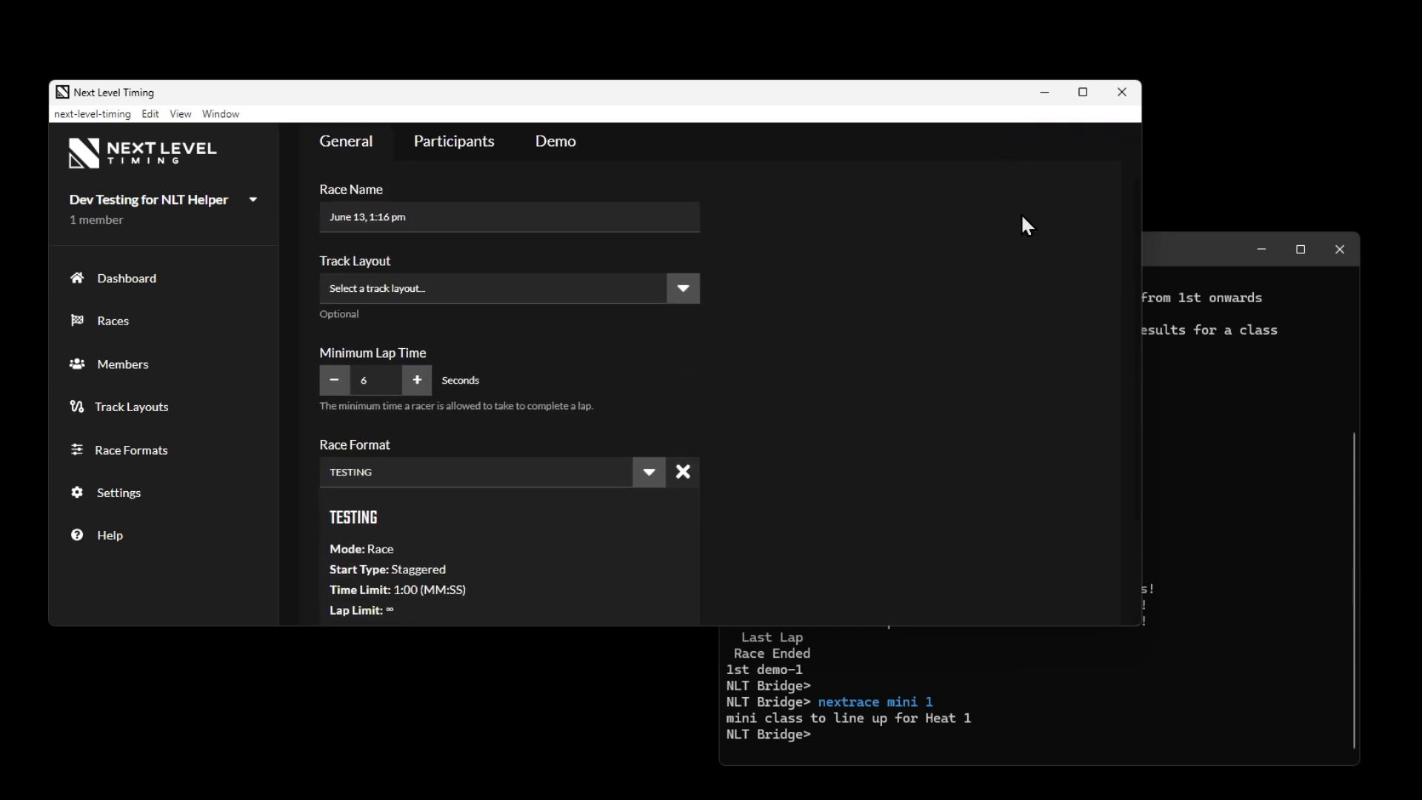
pyautogui.scroll(1, 1037, 200)
pyautogui.click(1053, 178)
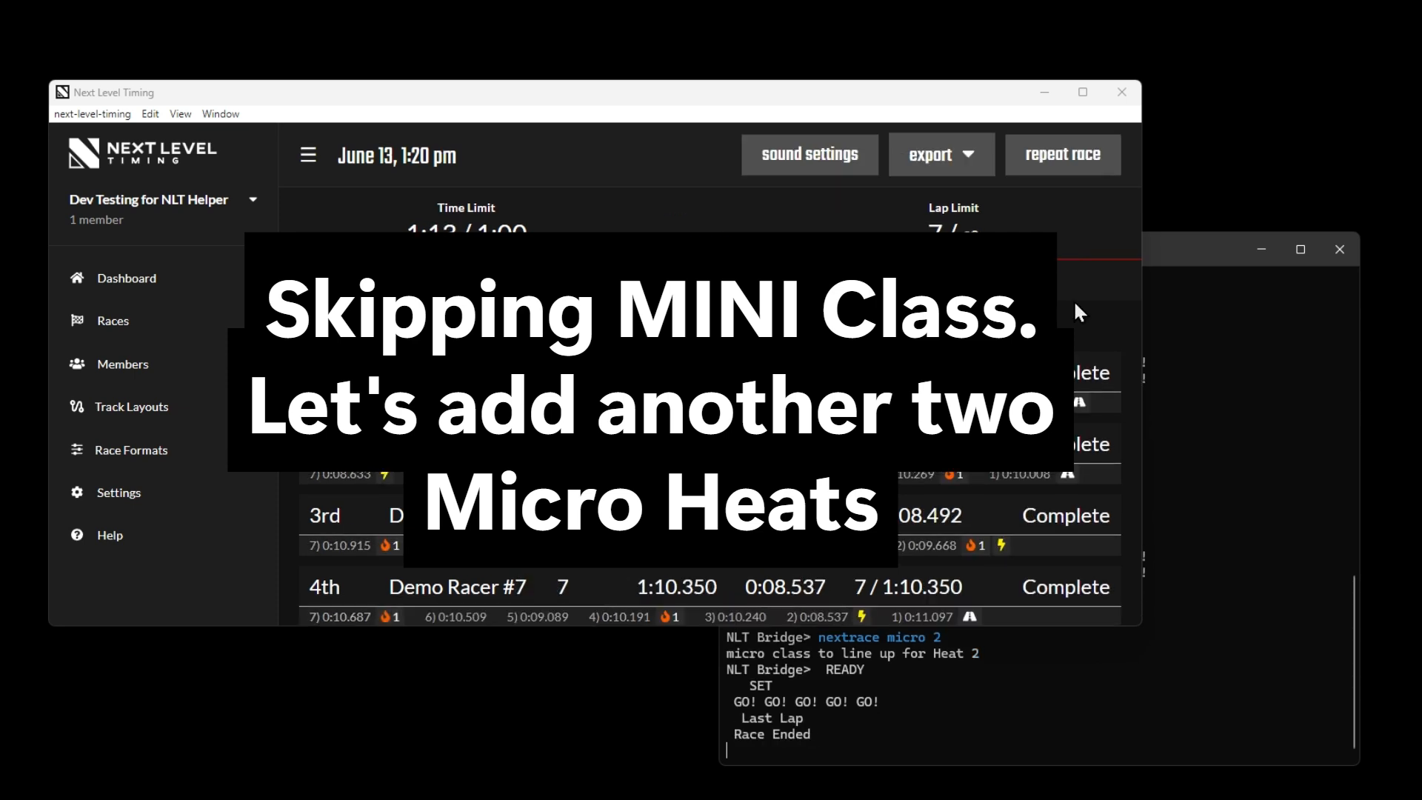
# Set the next race to heat 3 of the micro class with nextrace micro 3 and repeat the race in Next Level Timing
pyautogui.click(1025, 732)
pyautogui.write('nextrace micro 31st demo-5')
pyautogui.press('Return')
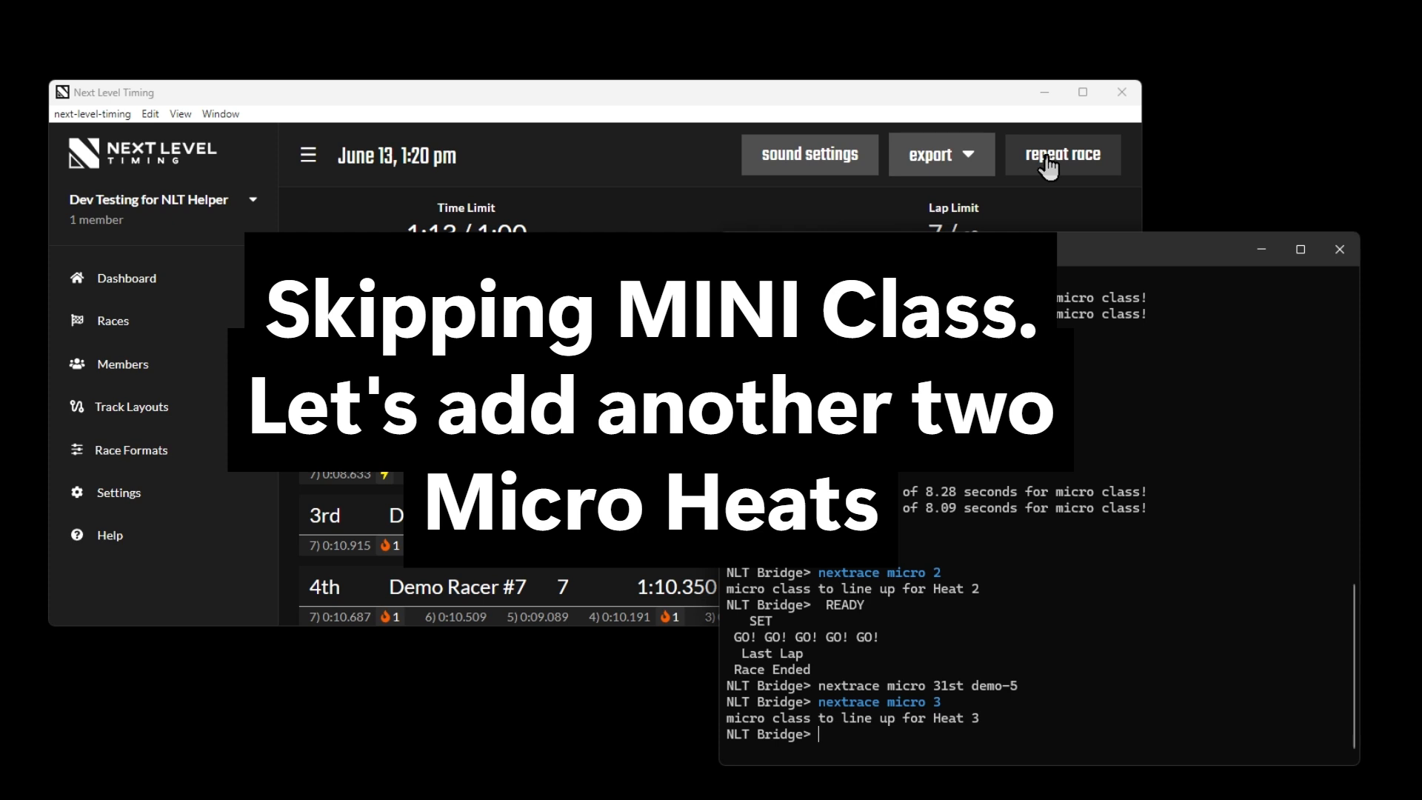
pyautogui.click(1047, 165)
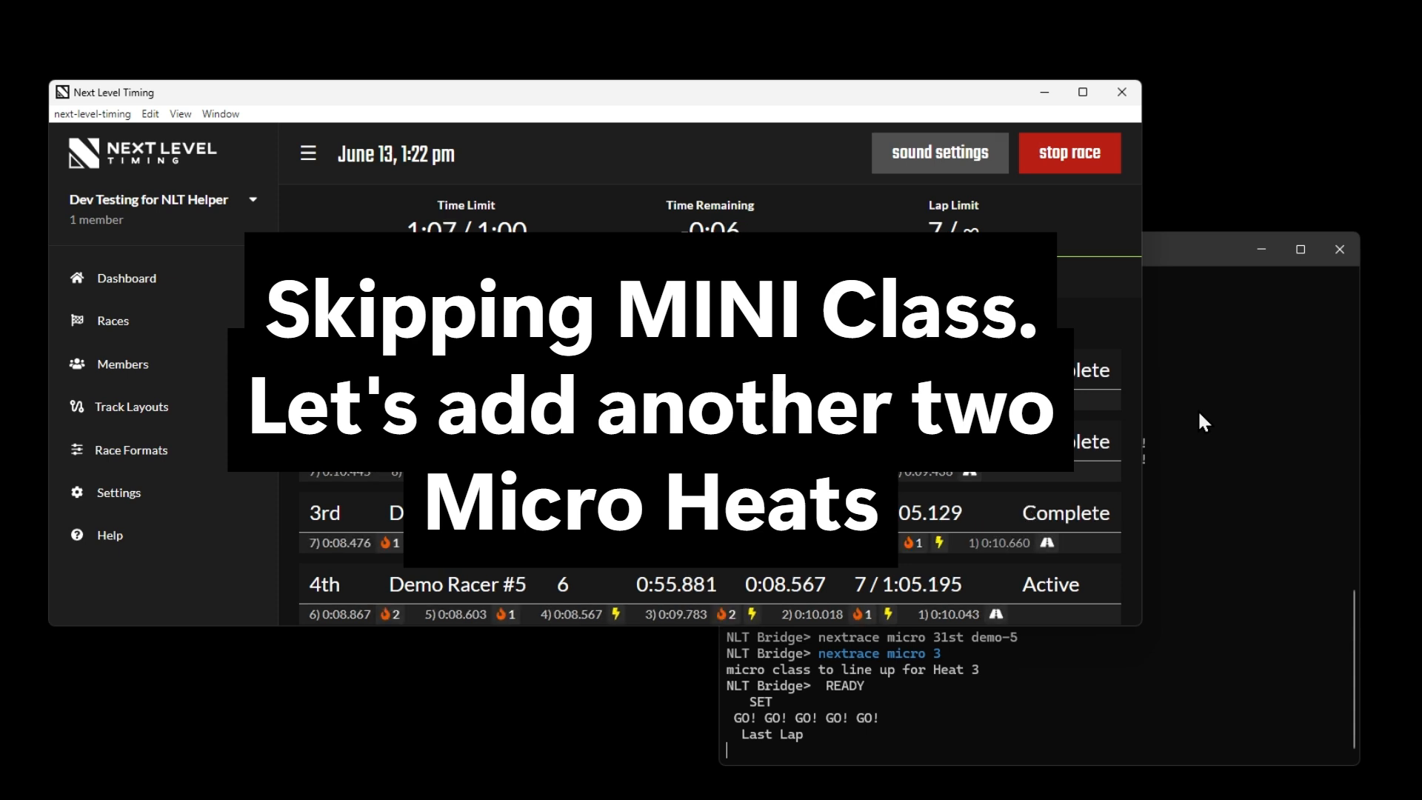
# Return to the NLT Helper console after the race and list the micro class standings with results micro
pyautogui.click(1199, 412)
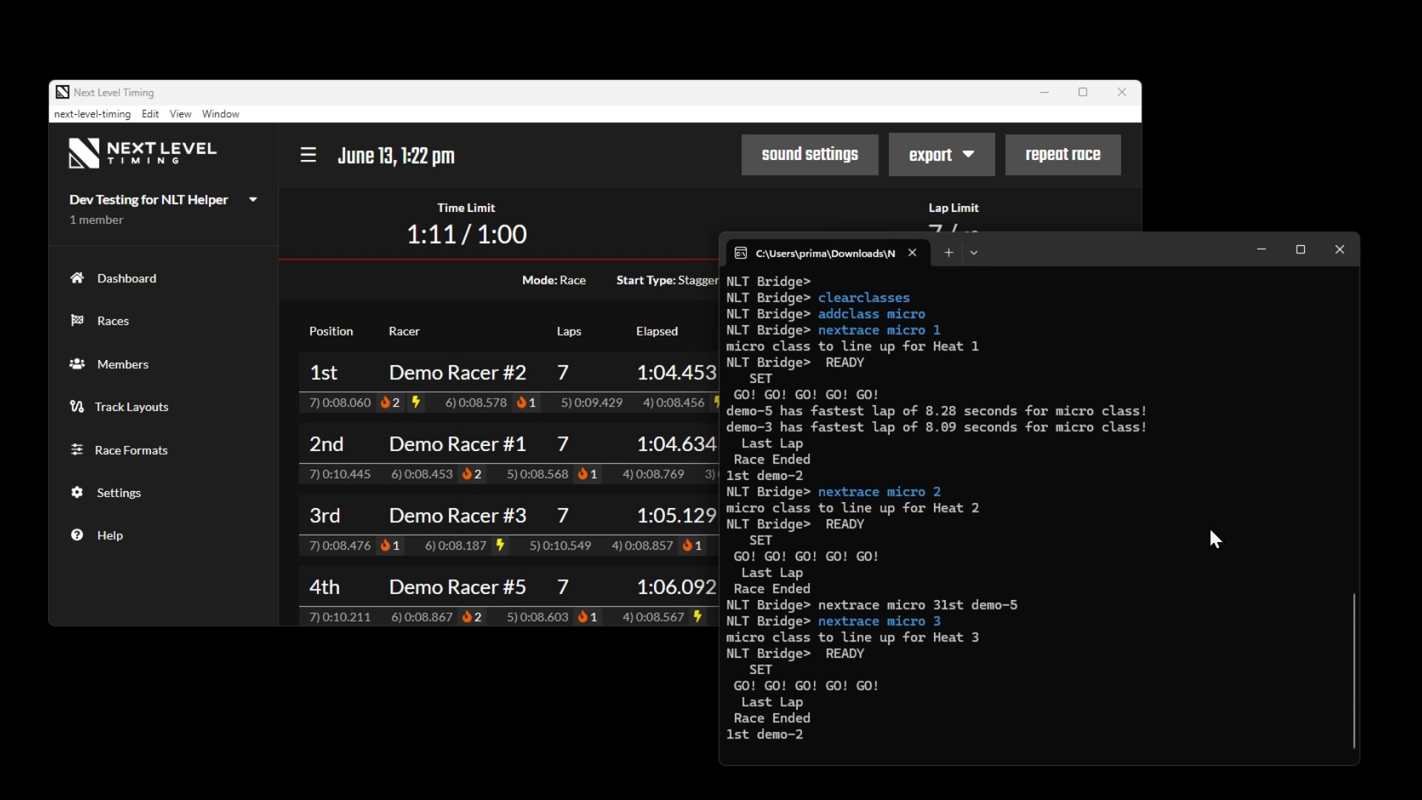
pyautogui.press('Return')
pyautogui.press('Return')
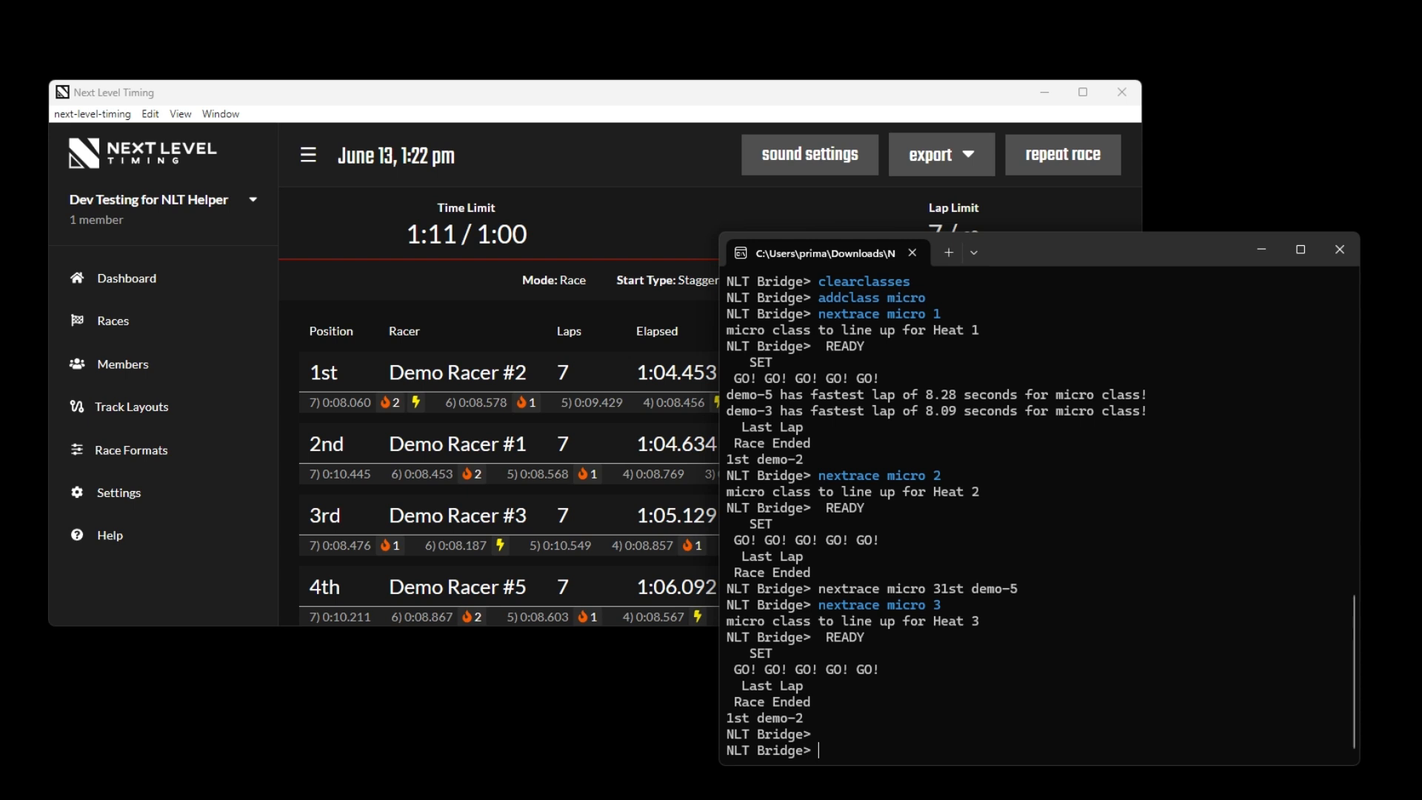
pyautogui.write('results mico')
pyautogui.press('BackSpace')
pyautogui.write('ro')
pyautogui.press('Return')
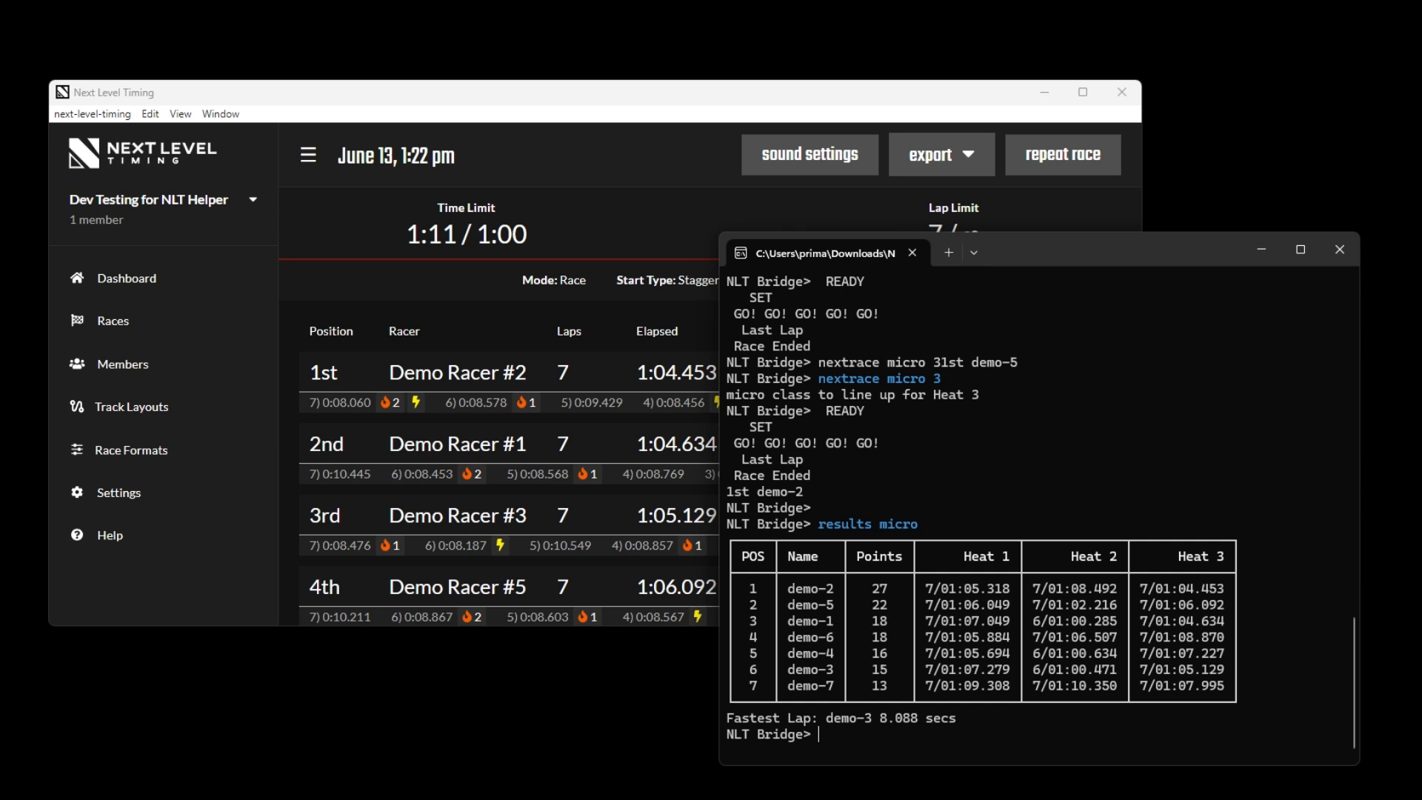
pyautogui.write('points')
pyautogui.write('20 18 17 16 15')
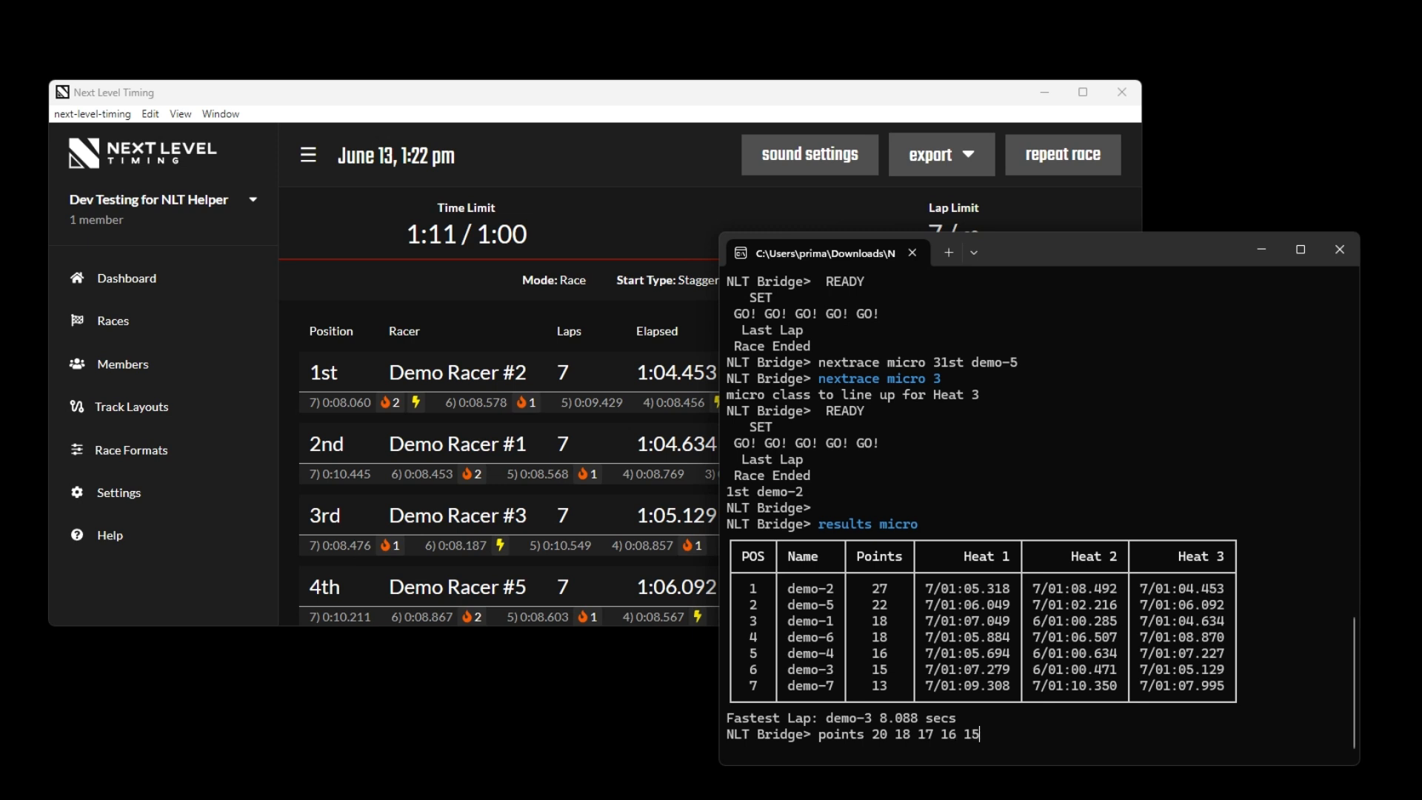
pyautogui.write(' 14 13 12 11 10 9 8 7 6')
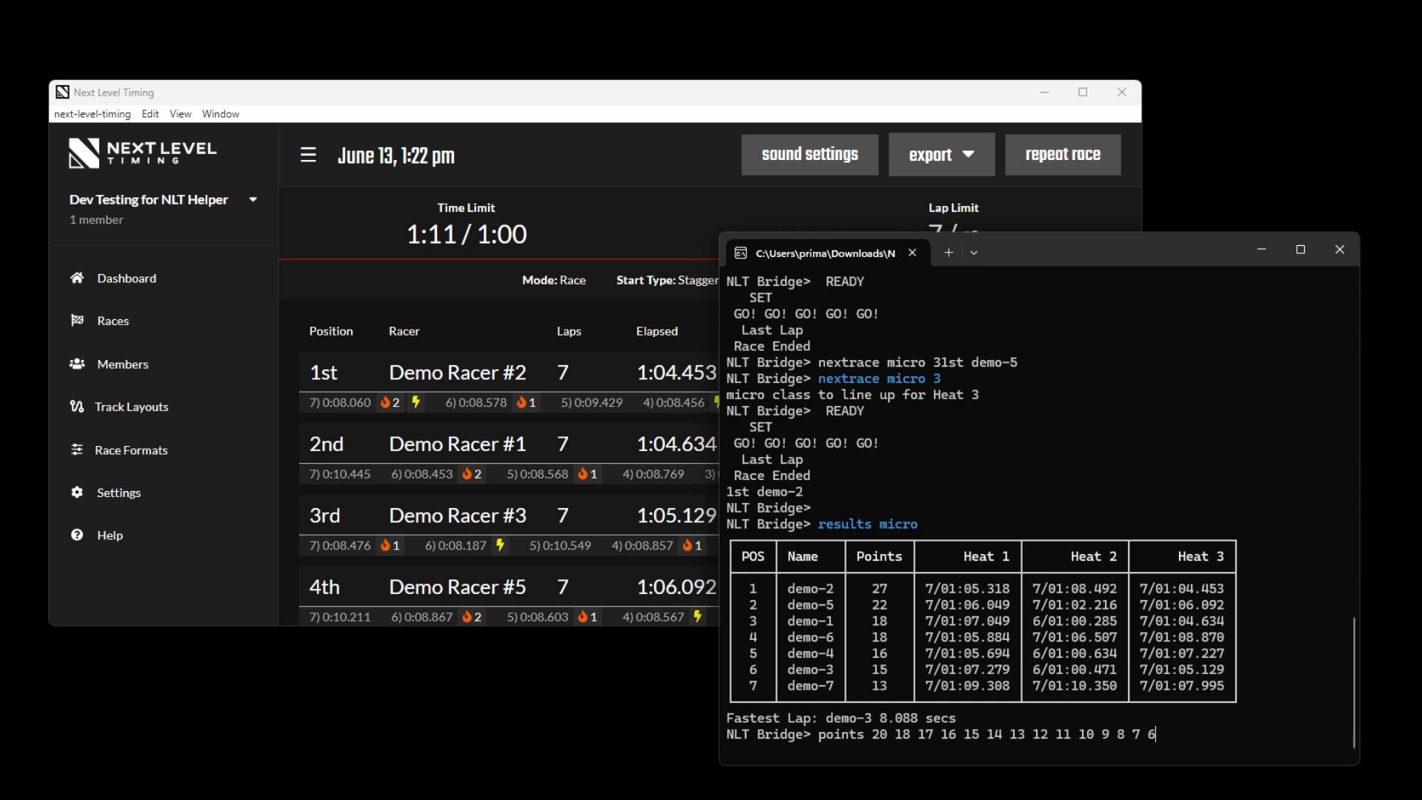
pyautogui.press('Return')
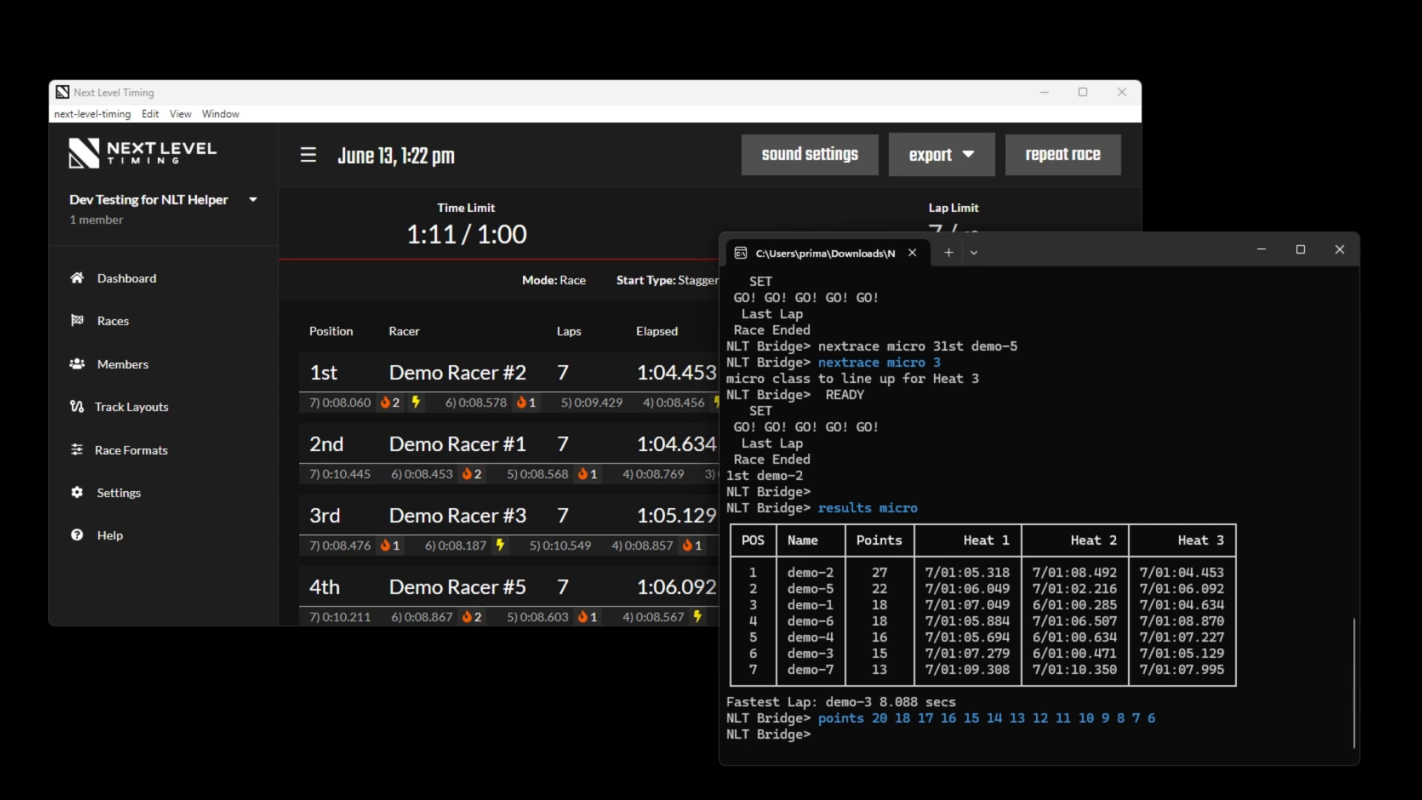
# Rerun results micro to review the micro class standings under the new points scale
pyautogui.press('Up')
pyautogui.press('Up')
pyautogui.press('Return')
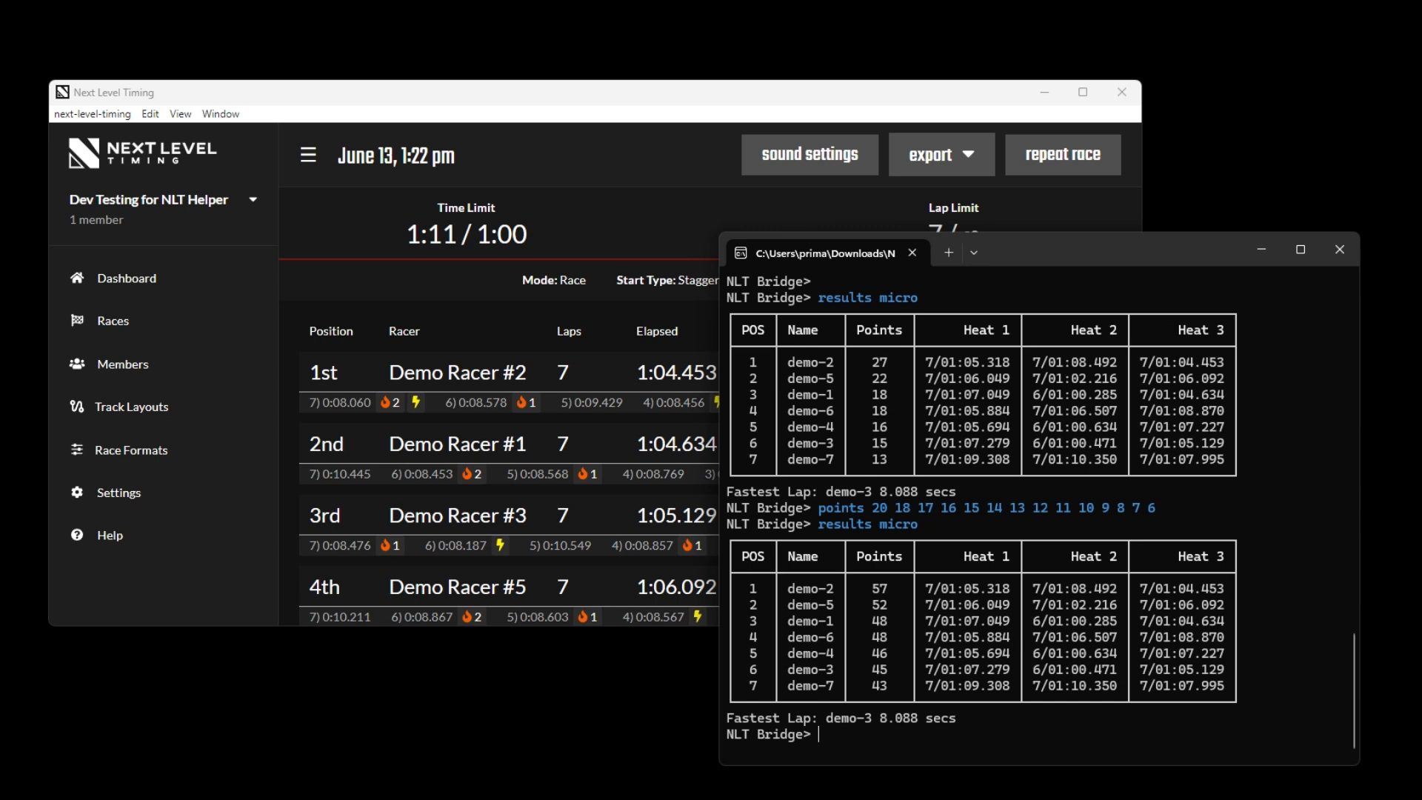
# Exclude one heat from the scoring with dropHeats 1 and list the micro class results again
pyautogui.write('dropHeats 1')
pyautogui.press('Return')
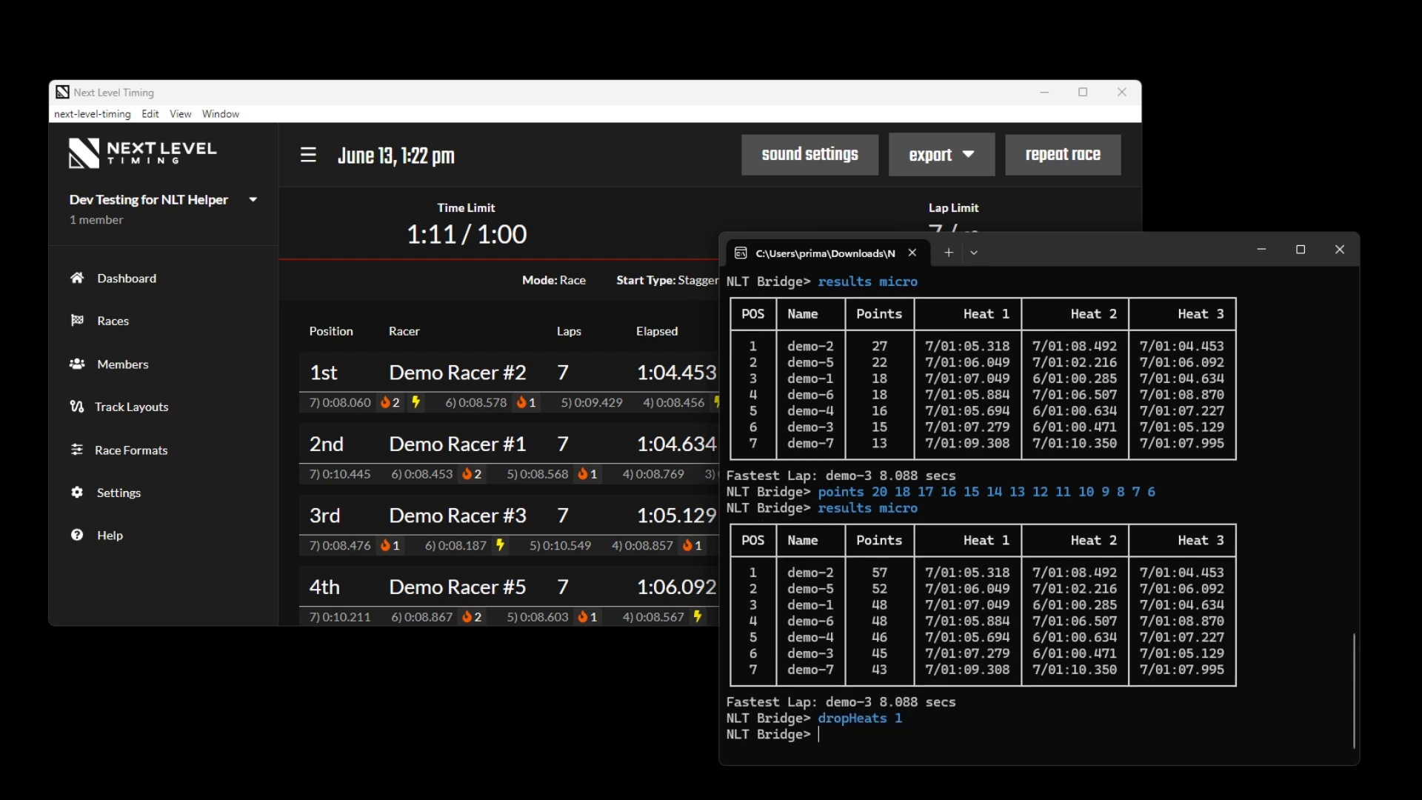
pyautogui.press('Up')
pyautogui.press('Up')
pyautogui.press('Return')
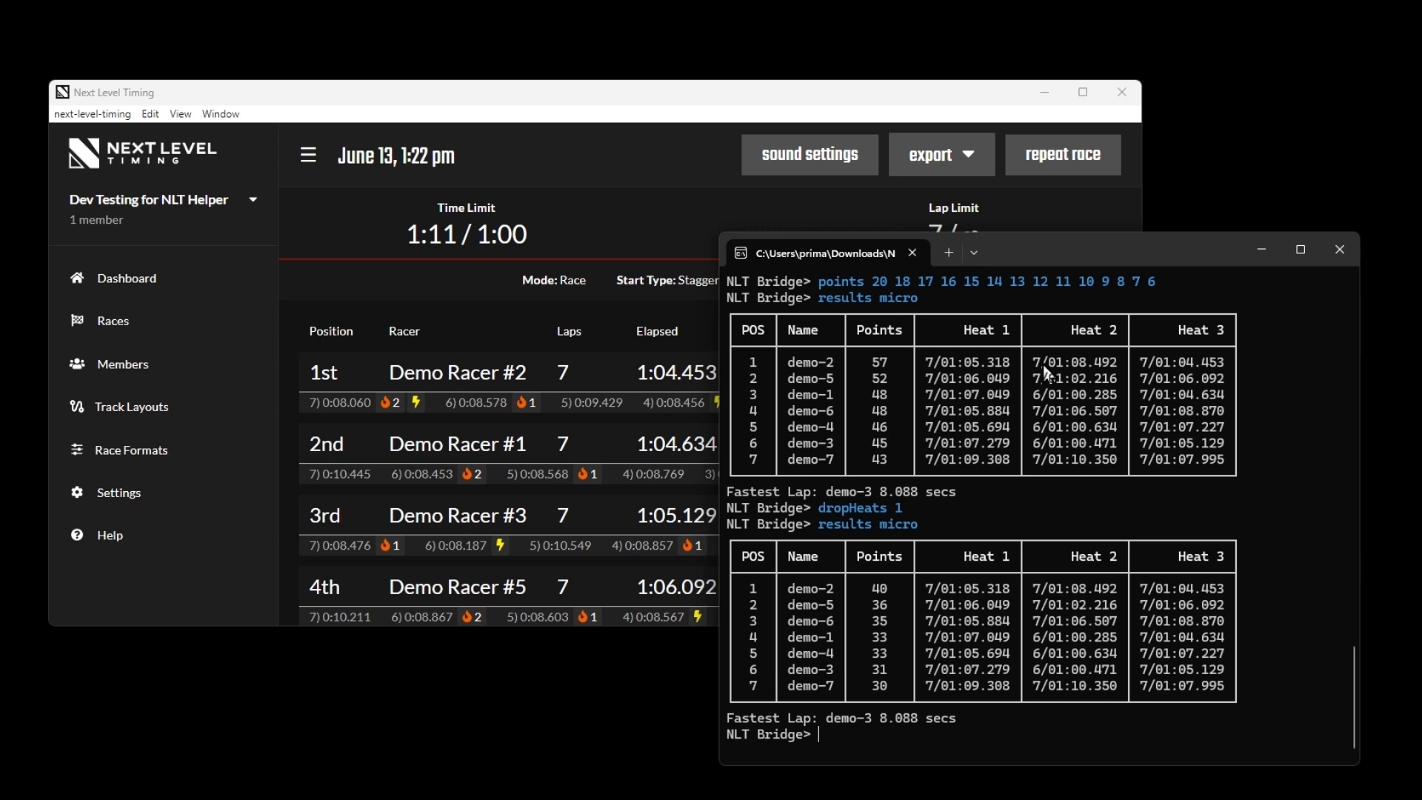
# Close and relaunch NLT Helper, place its window over Next Level Timing, and list the saved standings with results micro
pyautogui.click(1345, 256)
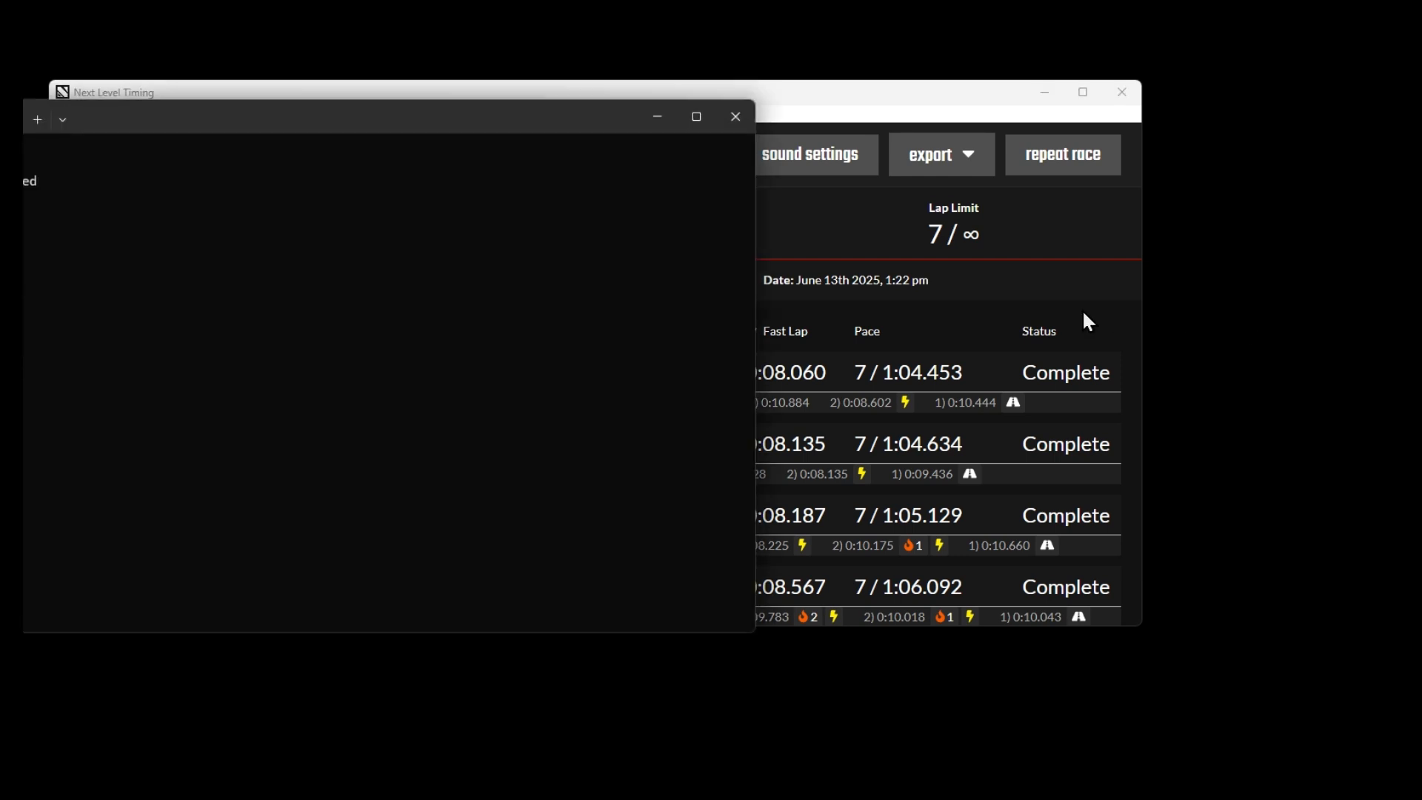
pyautogui.moveTo(387, 118); pyautogui.dragTo(1003, 234)
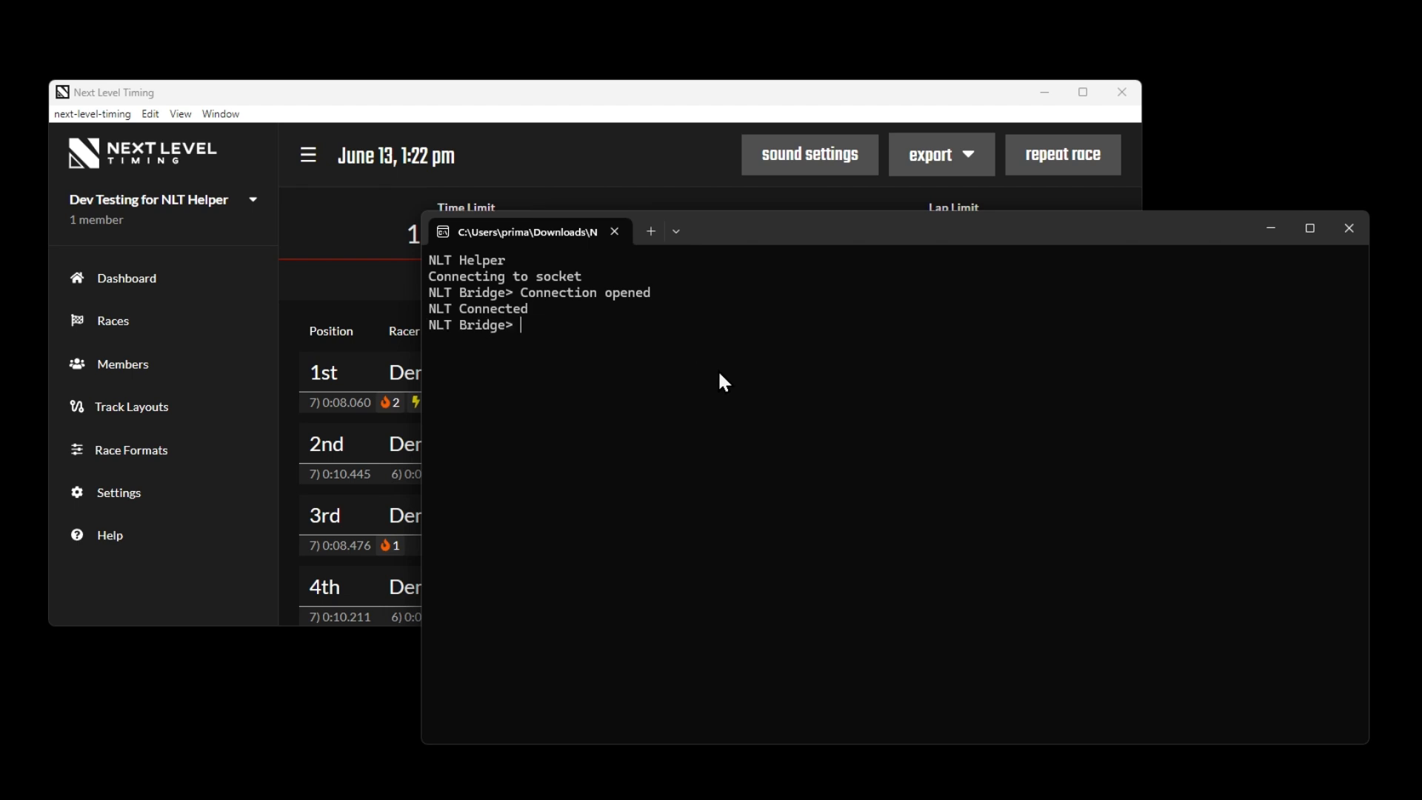
pyautogui.write('results micro')
pyautogui.press('Return')
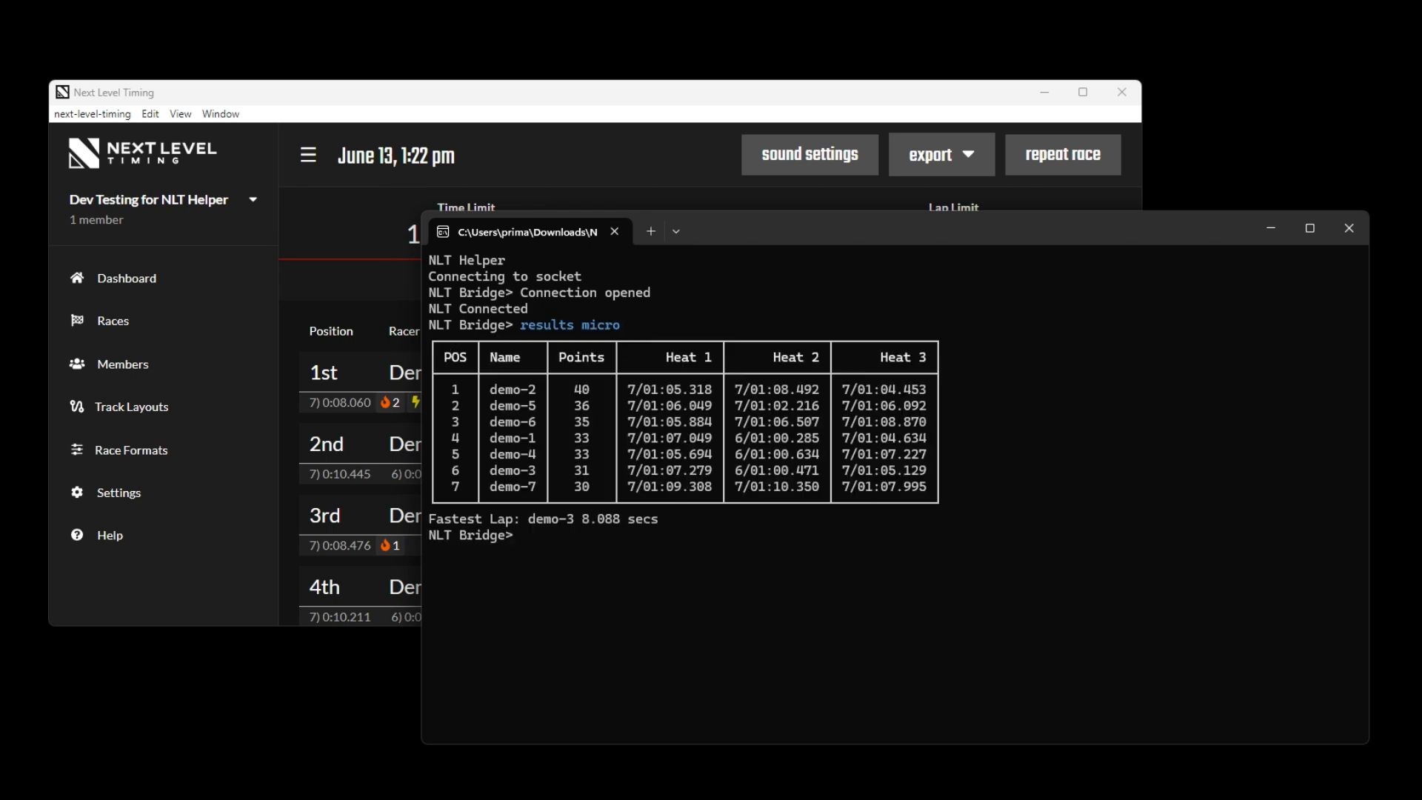